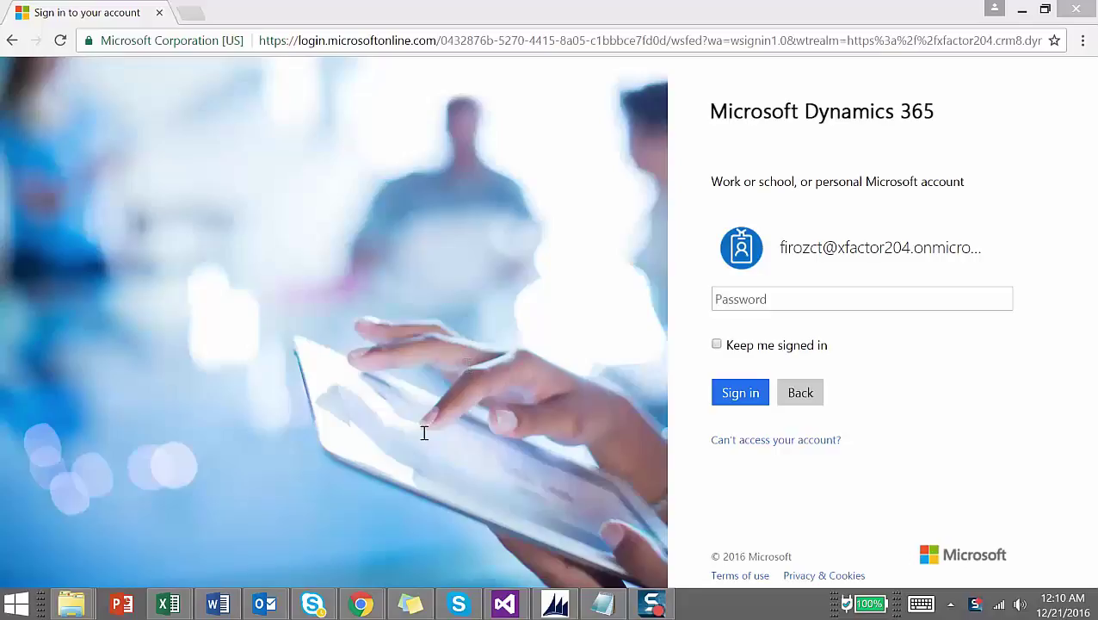
# Step: Enter the account password and sign in to Microsoft Dynamics 365
pyautogui.click(934, 303)
pyautogui.write('****')
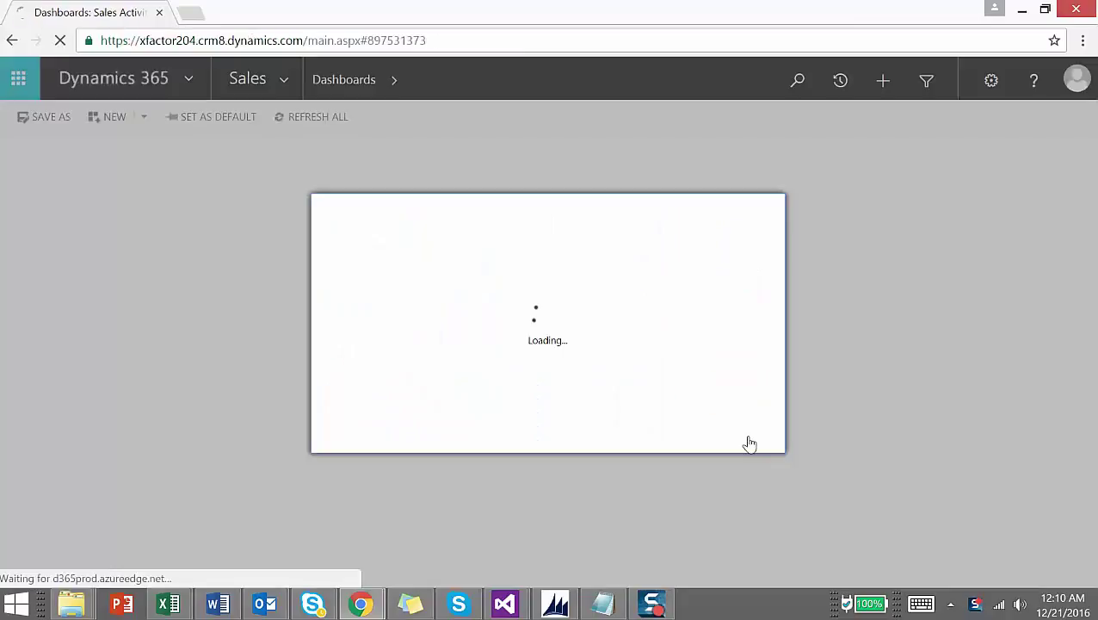
pyautogui.click(750, 441)
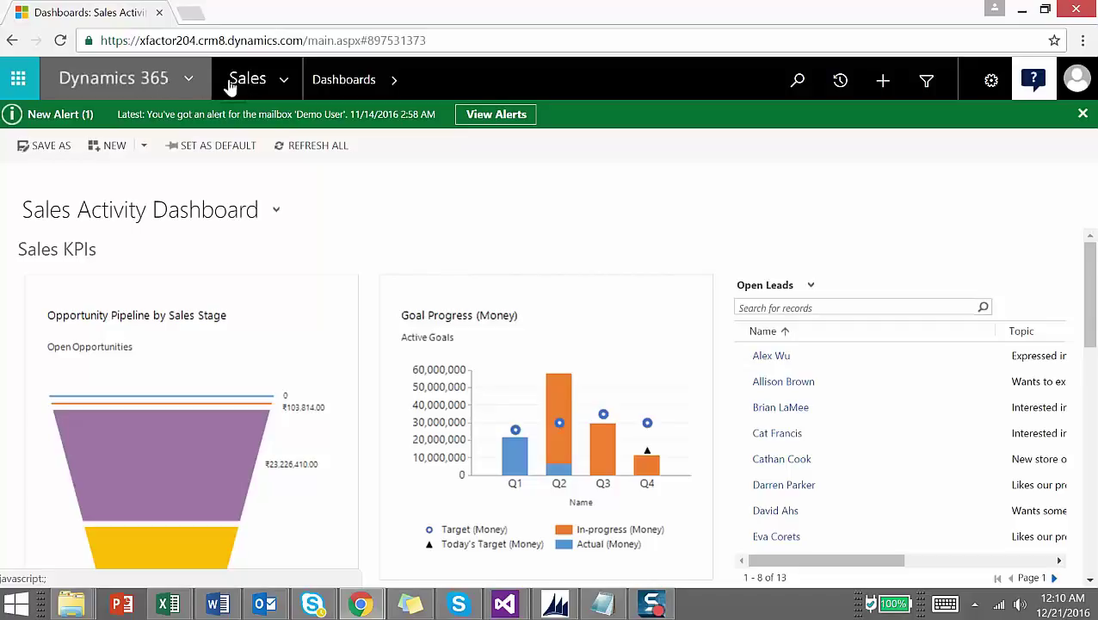
# Step: Go from the Sales Activity Dashboard to the Dynamics 365 home page and bring its My apps section into use
pyautogui.click(17, 82)
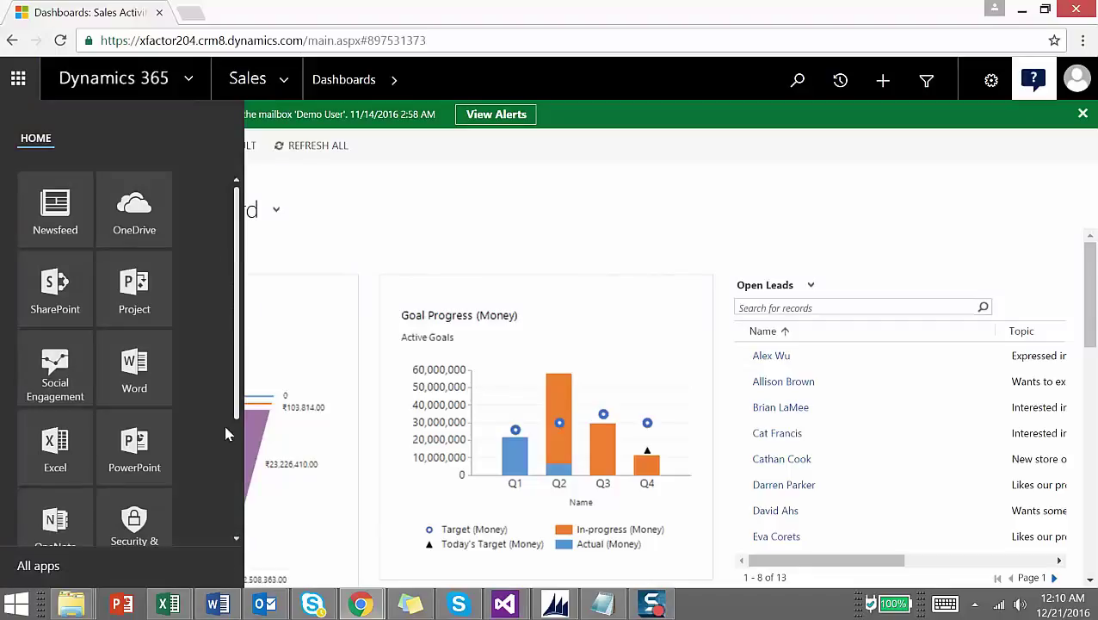
pyautogui.scroll(-3, 239, 465)
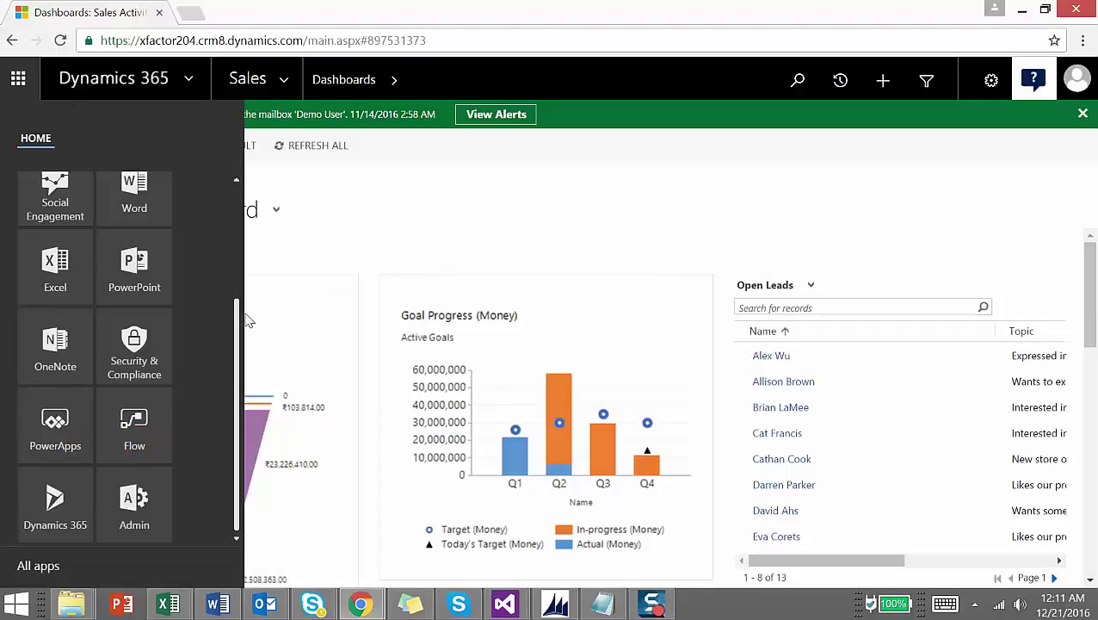
pyautogui.moveTo(238, 327); pyautogui.dragTo(231, 217)
pyautogui.scroll(-2, 239, 217)
pyautogui.click(55, 517)
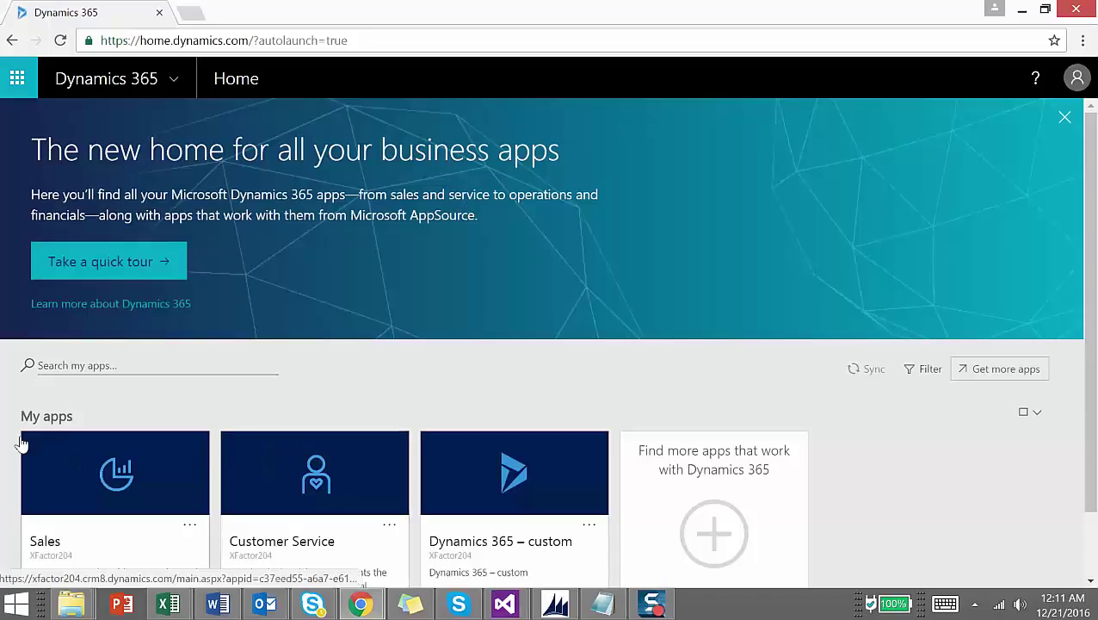
pyautogui.scroll(-1, 1091, 449)
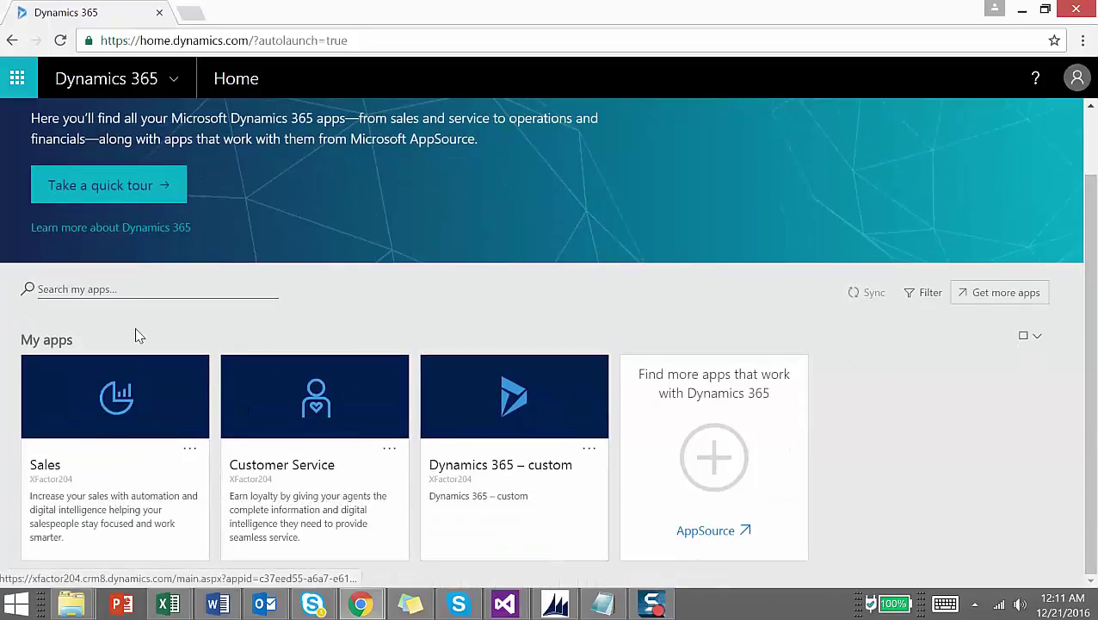
pyautogui.click(115, 288)
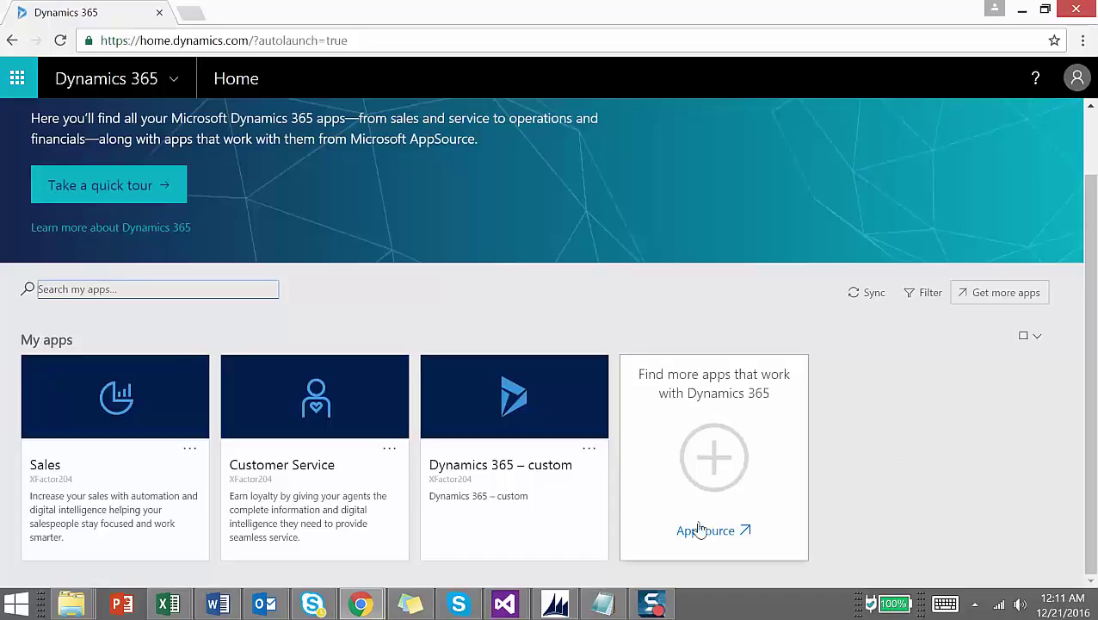
# Step: Open AppSource for Dynamics 365 and browse the apps offered for each product, from Sales to Project Service Automation
pyautogui.click(725, 484)
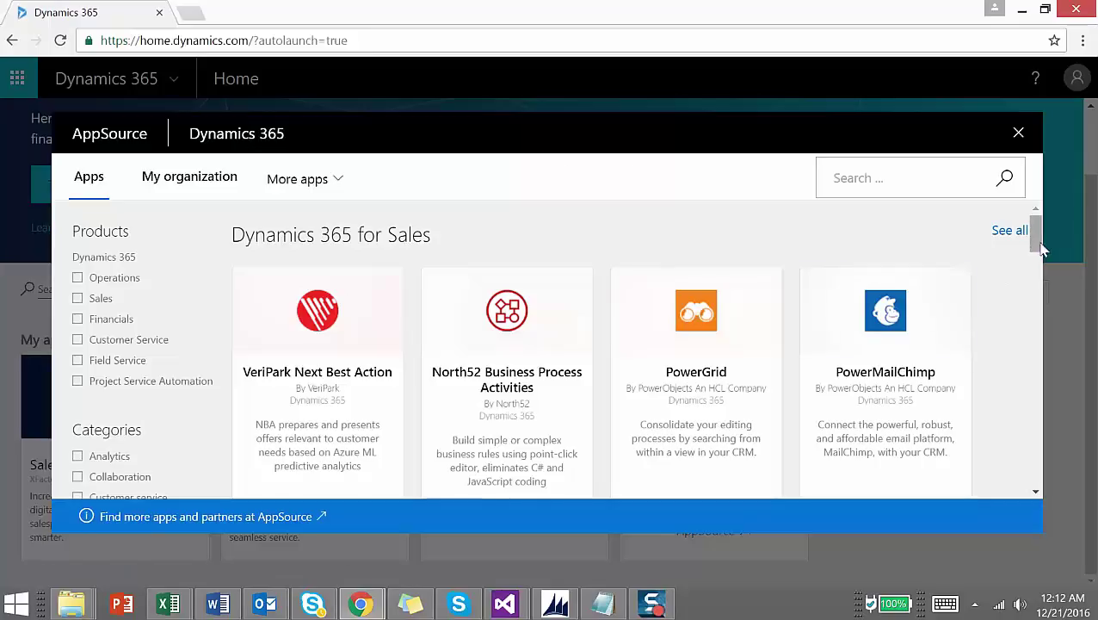
pyautogui.moveTo(1037, 243); pyautogui.dragTo(1021, 331)
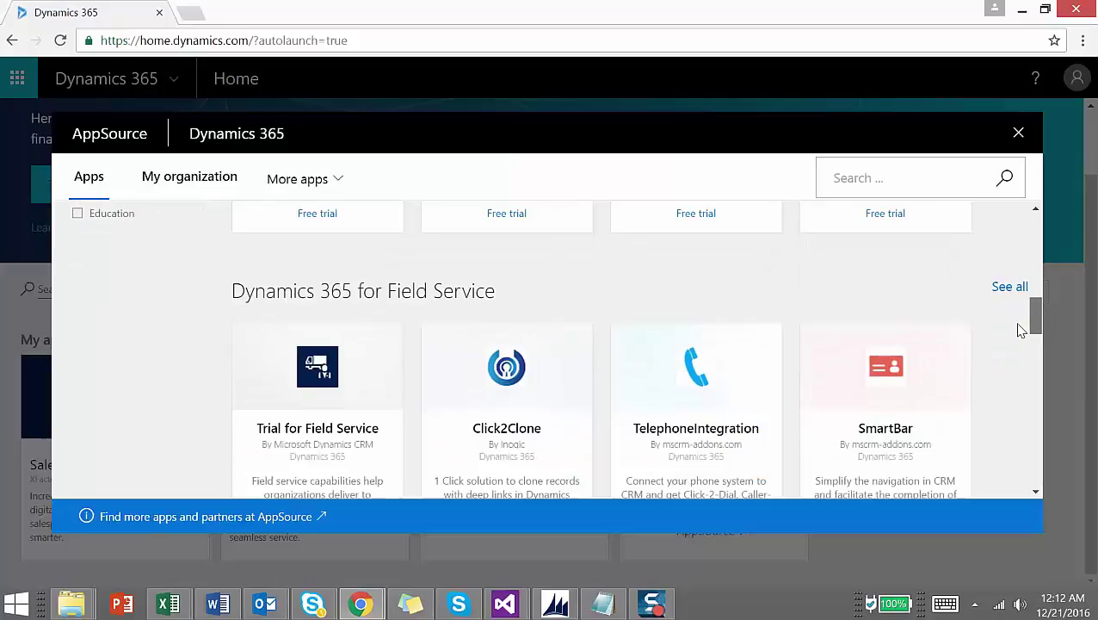
pyautogui.moveTo(1019, 331); pyautogui.dragTo(998, 478)
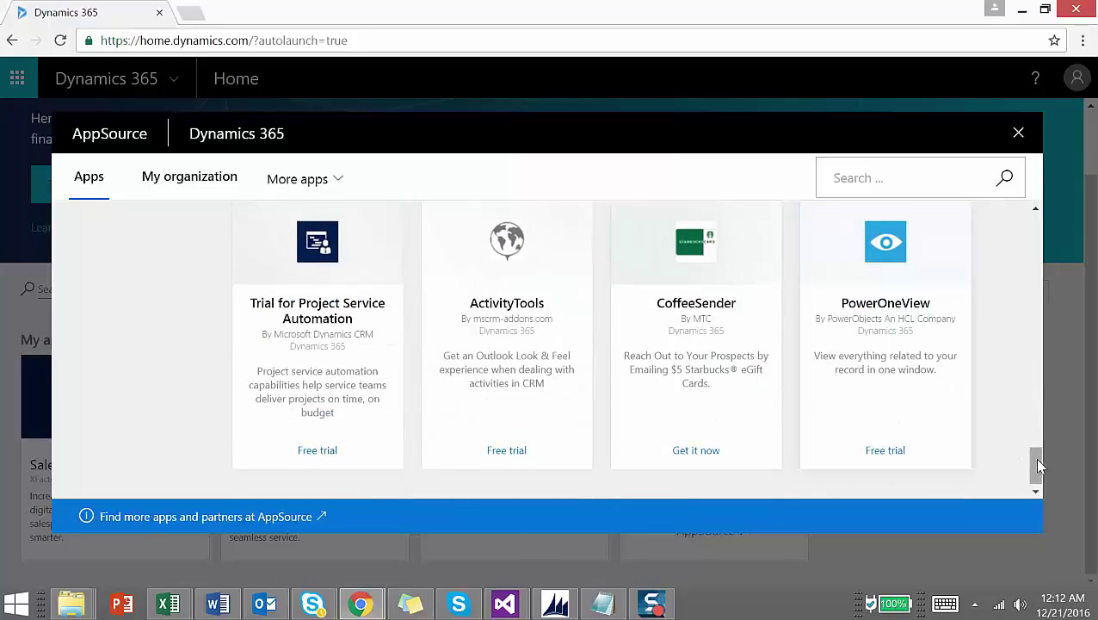
pyautogui.scroll(2, 1034, 453)
pyautogui.moveTo(1036, 456); pyautogui.dragTo(1007, 184)
pyautogui.click(949, 170)
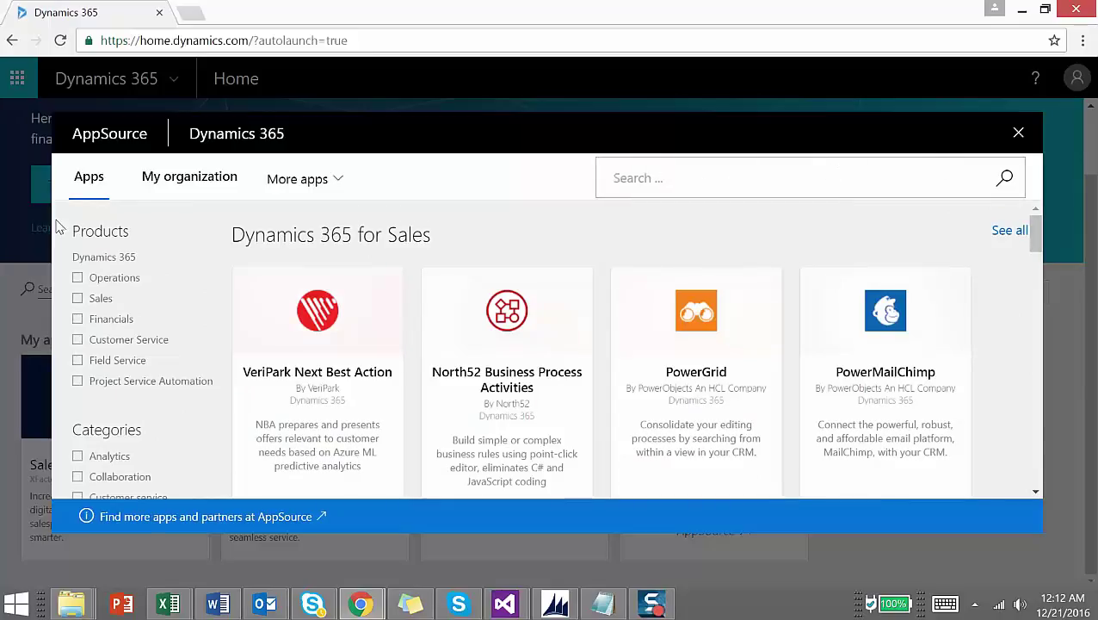
# Step: Filter the AppSource apps to the Sales and Financials products
pyautogui.click(77, 278)
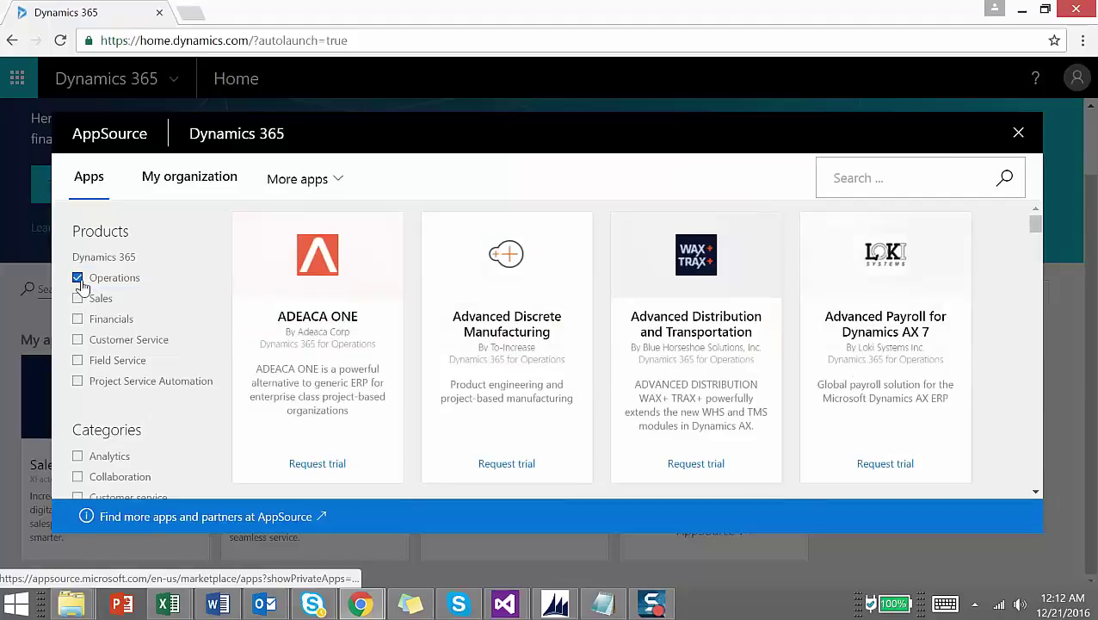
pyautogui.click(77, 298)
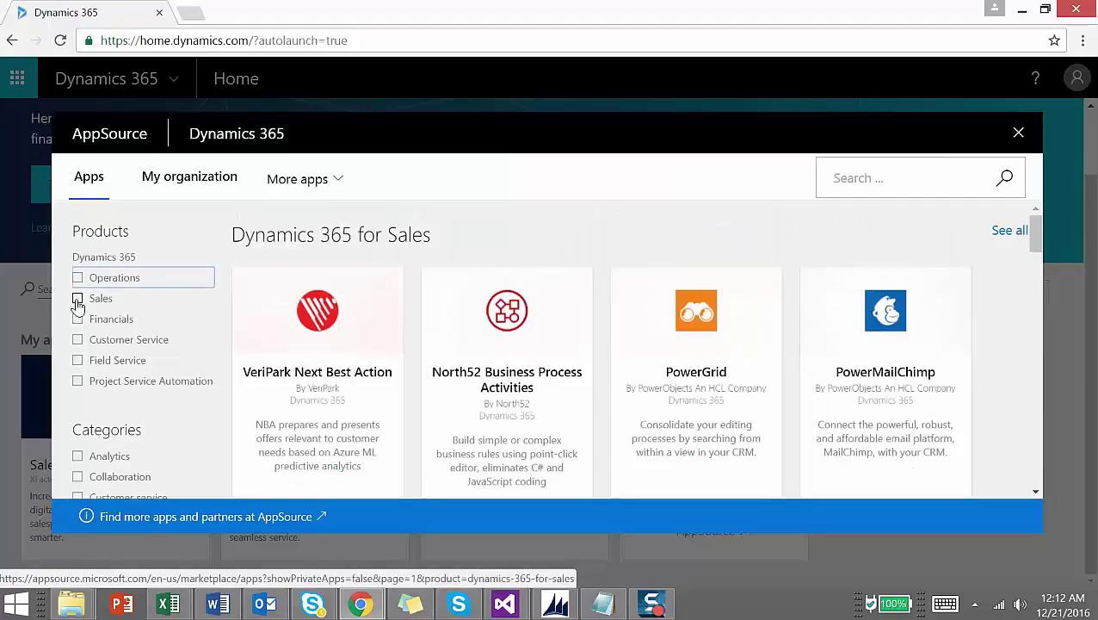
pyautogui.click(77, 319)
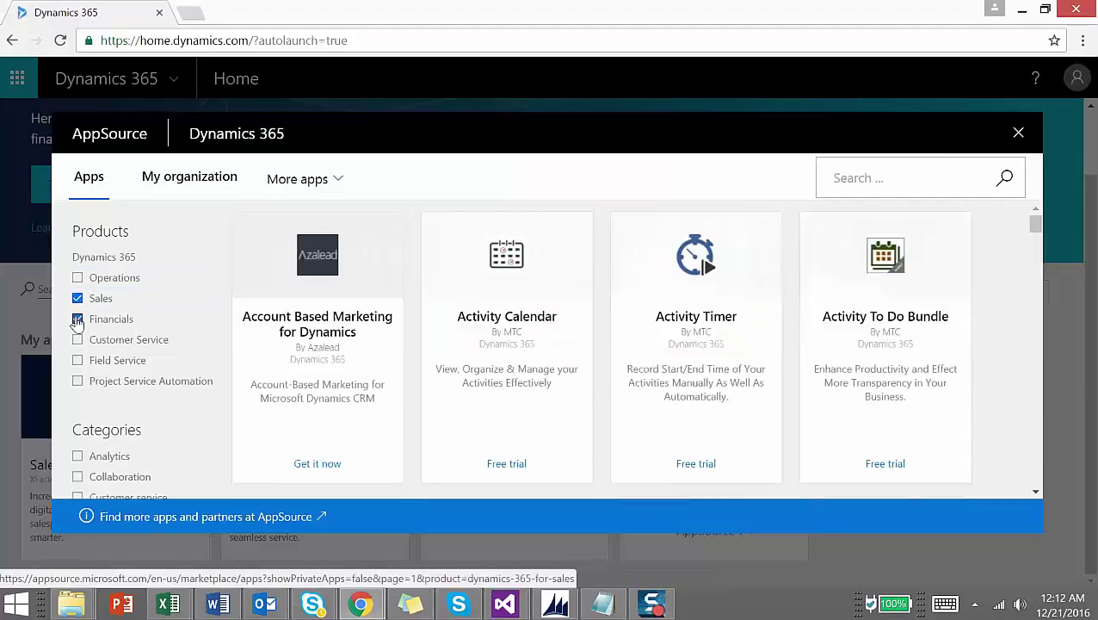
# Step: Request the Account Based Marketing for Dynamics app, agree to the provider's terms, and leave AppSource without continuing
pyautogui.click(338, 465)
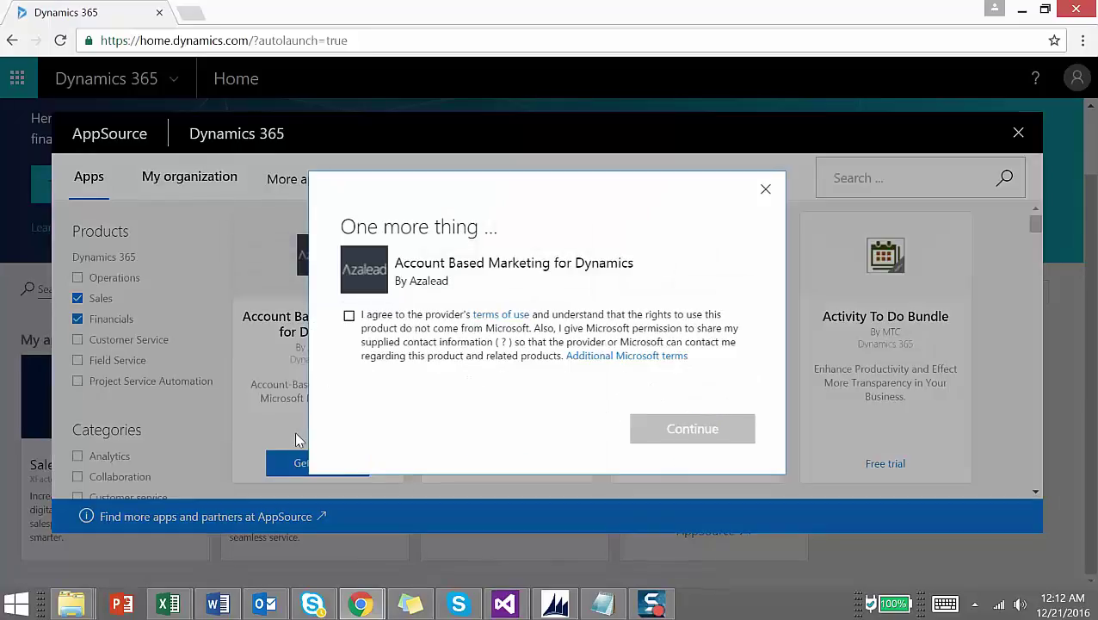
pyautogui.click(349, 317)
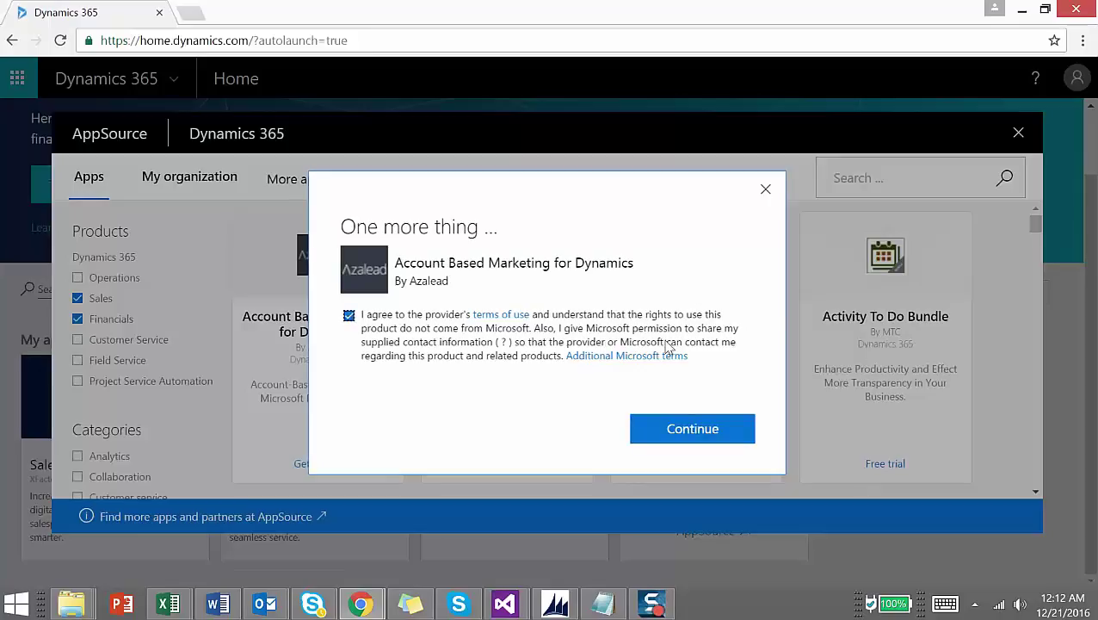
pyautogui.click(767, 191)
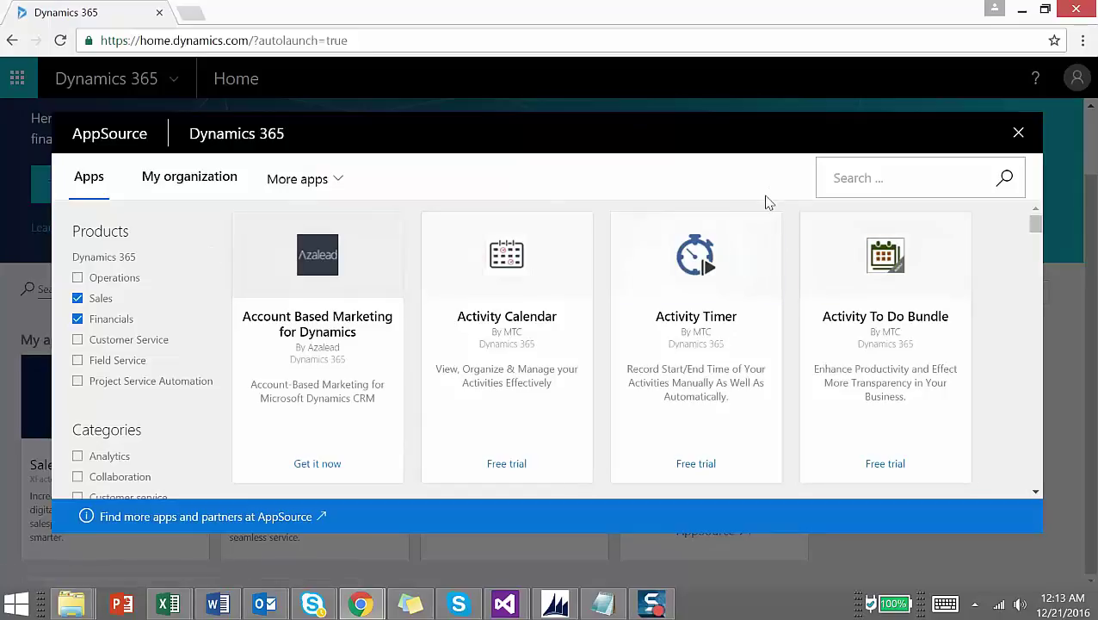
pyautogui.click(1017, 135)
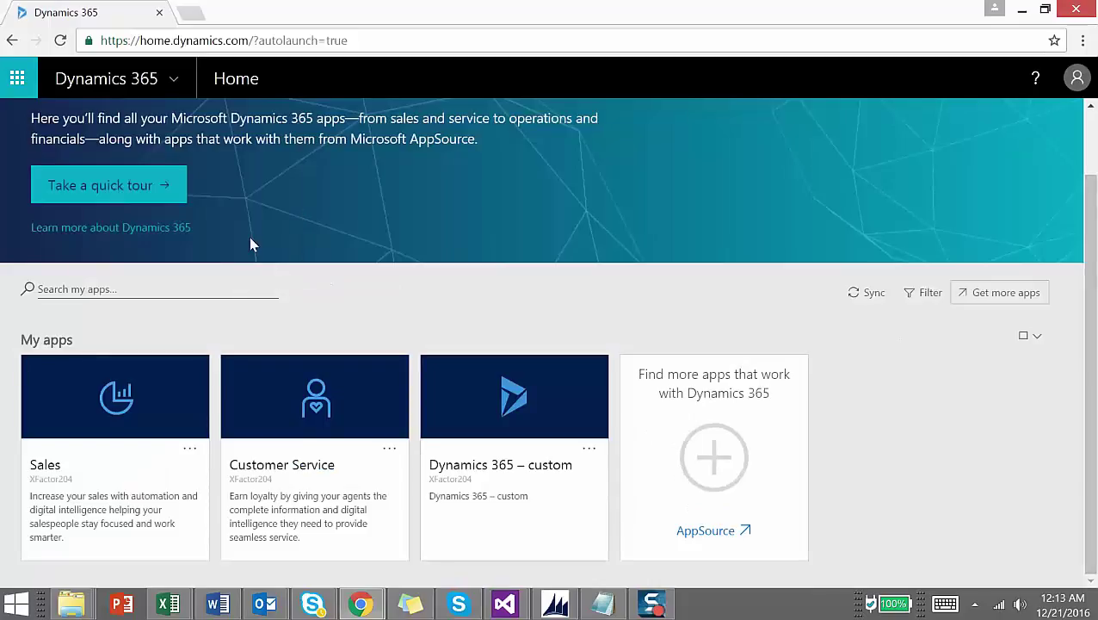
# Step: Look at the home page's app list and open the Sales app from My apps
pyautogui.click(173, 86)
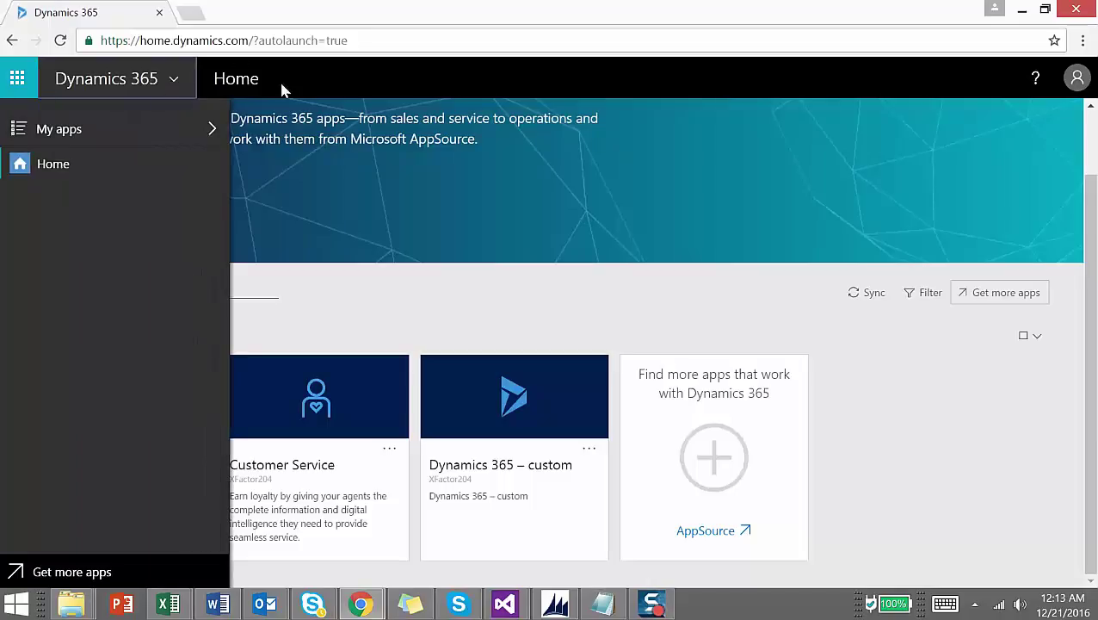
pyautogui.click(575, 168)
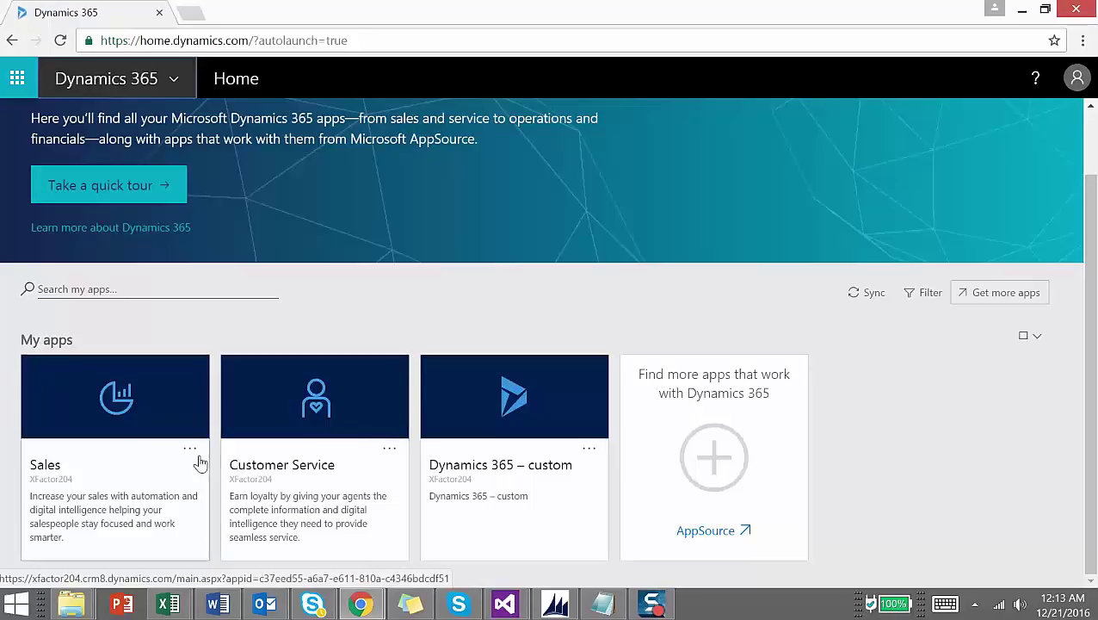
pyautogui.click(43, 483)
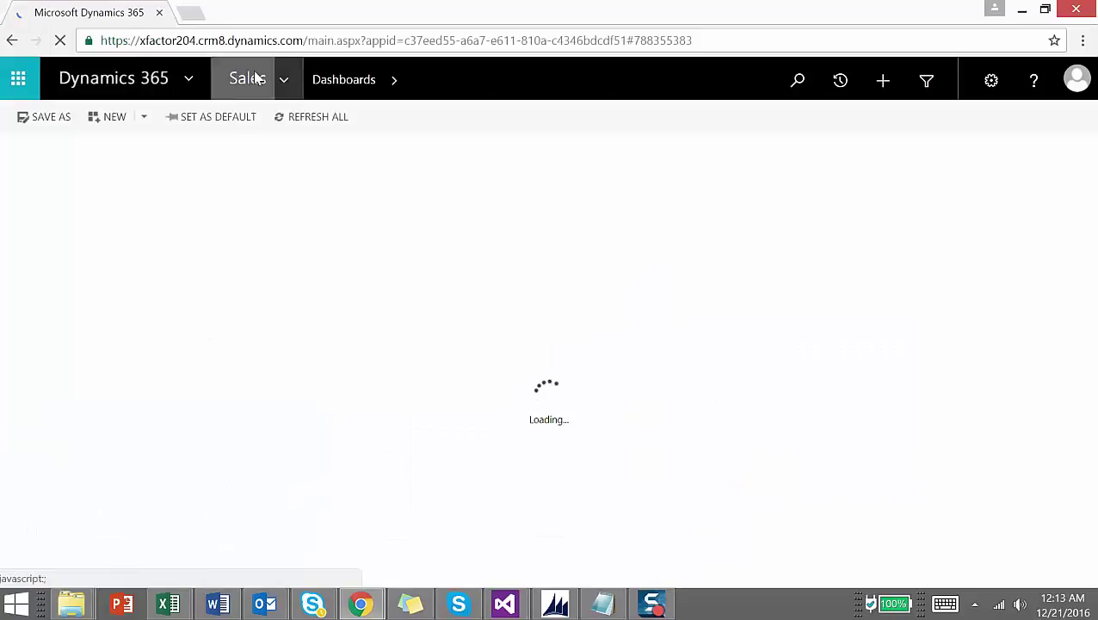
# Step: Check the list of apps to switch between and review the Sales app's Sales, Marketing and Settings areas
pyautogui.click(191, 80)
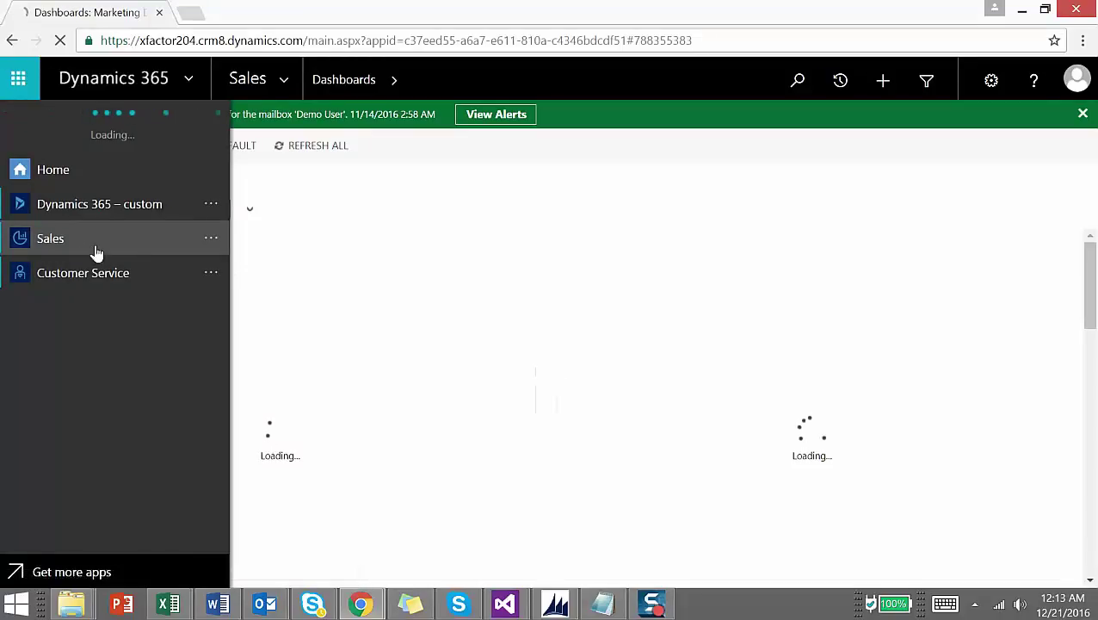
pyautogui.click(286, 79)
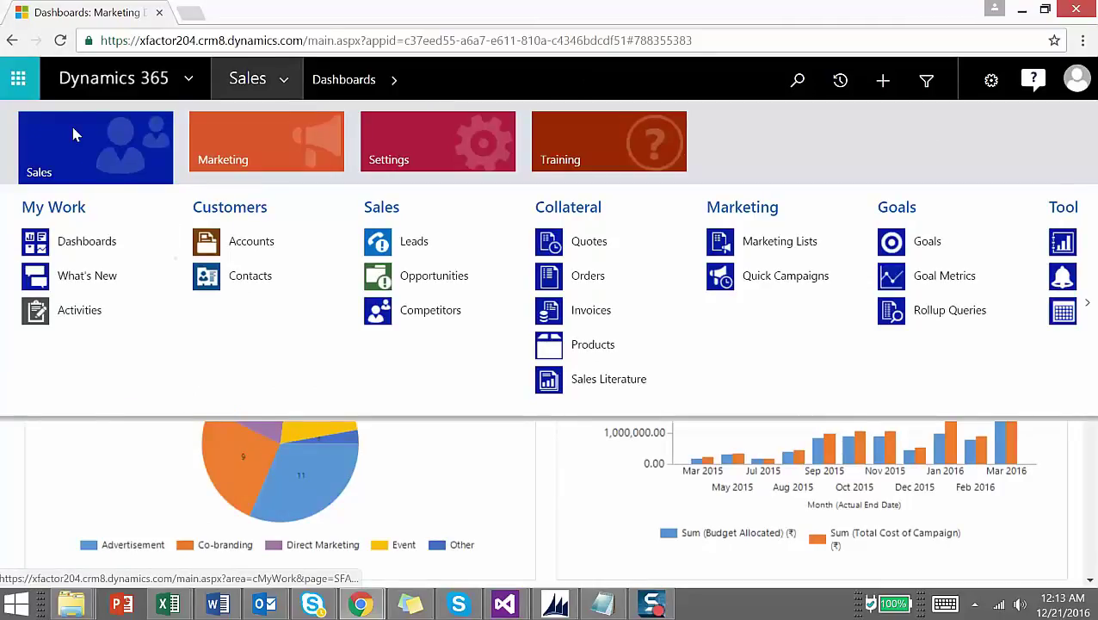
pyautogui.click(323, 134)
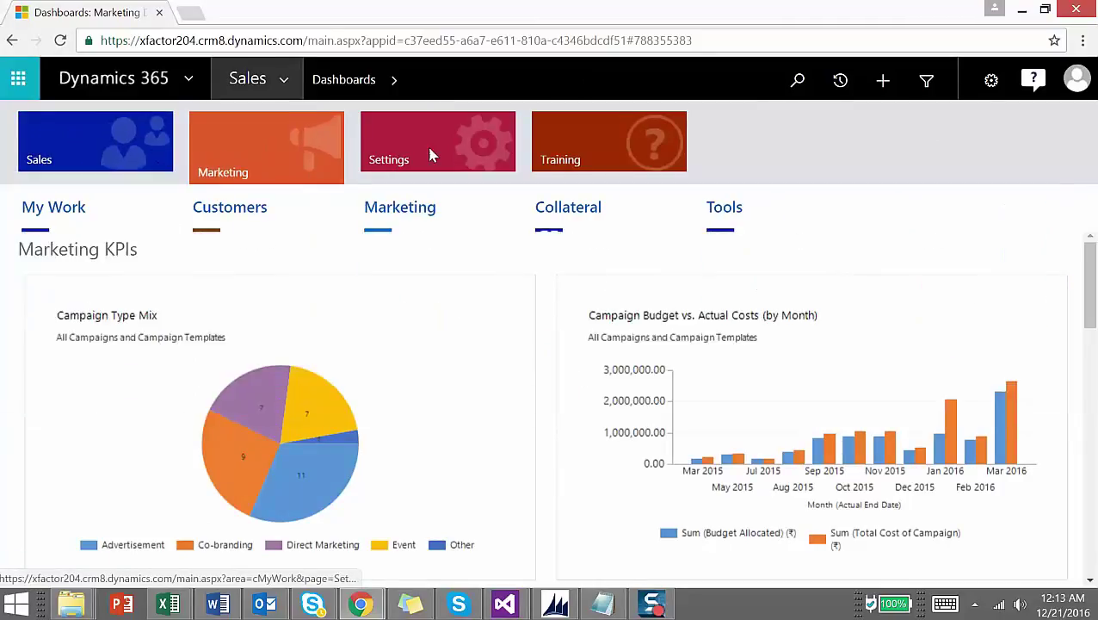
pyautogui.click(478, 165)
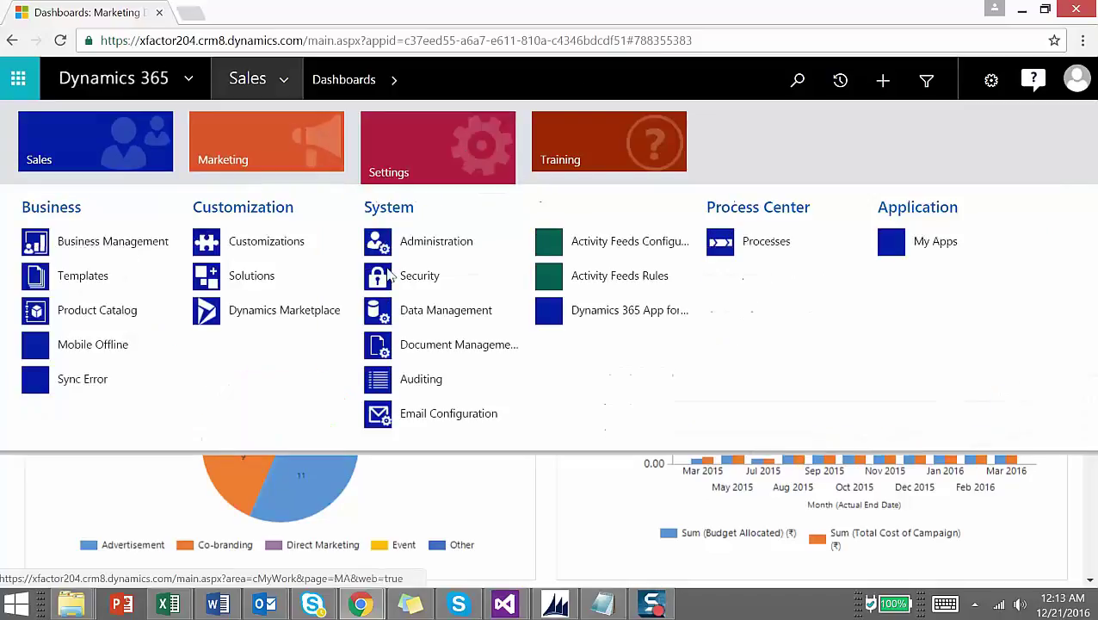
# Step: Switch to the Customer Service app and display its Service area with the available record types
pyautogui.click(240, 79)
pyautogui.click(190, 78)
pyautogui.click(110, 270)
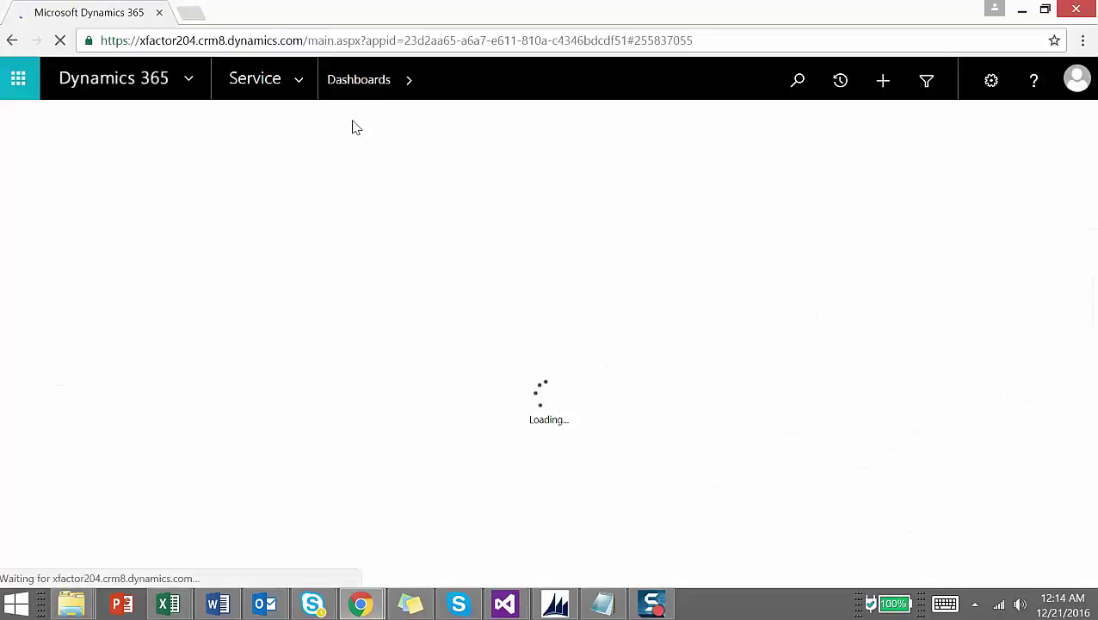
pyautogui.click(300, 82)
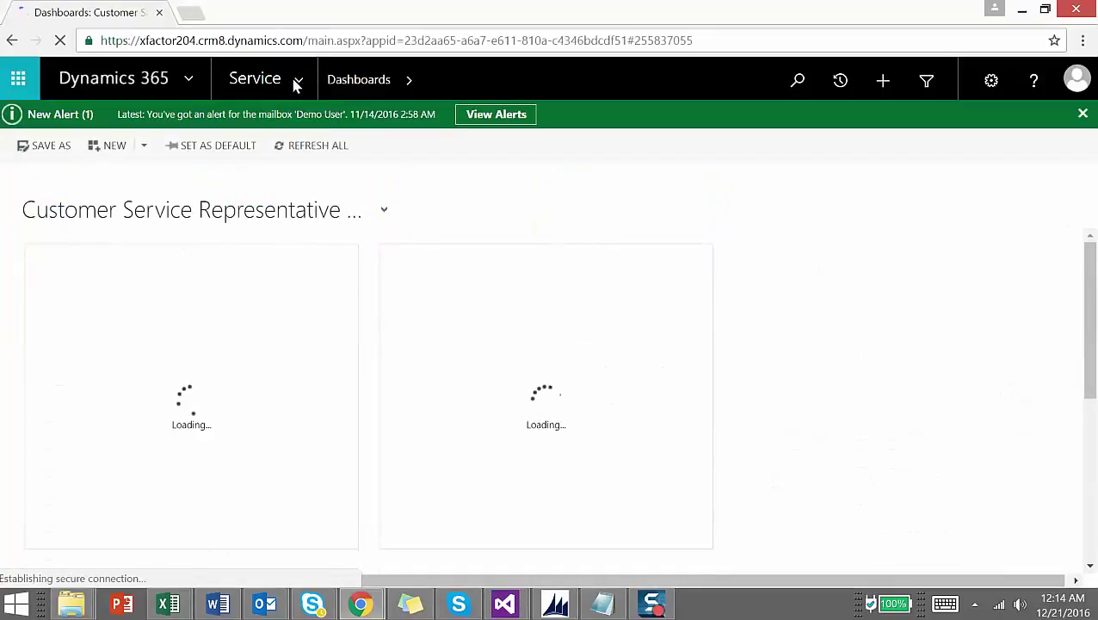
pyautogui.click(297, 81)
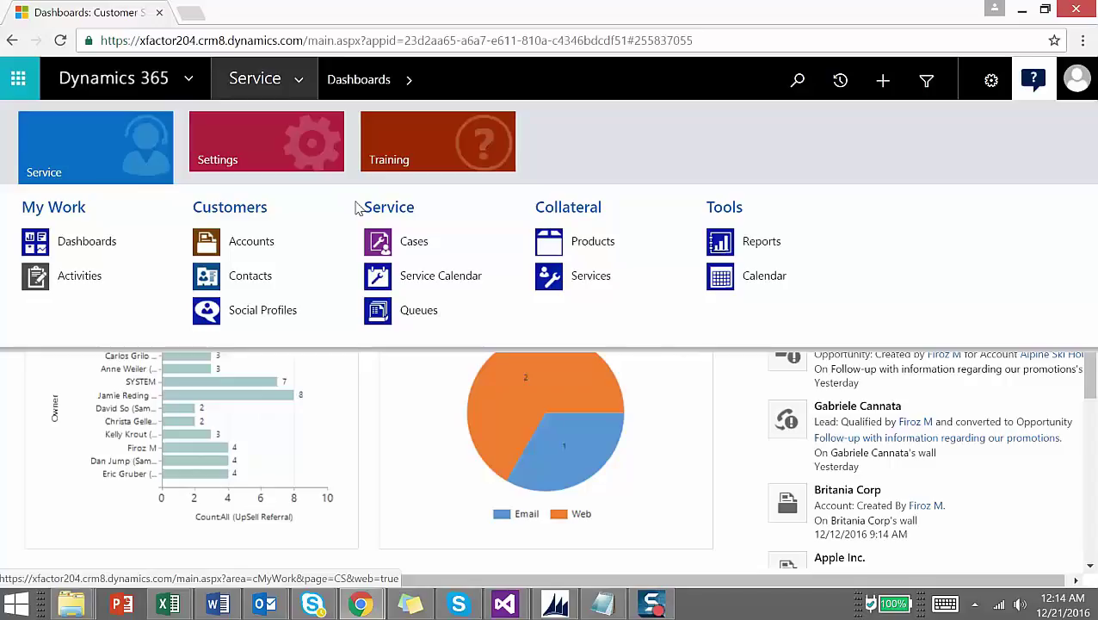
# Step: Switch back to the Sales app and look over its Sales area and the Marketing Dashboard's charts and lists
pyautogui.click(187, 79)
pyautogui.click(303, 80)
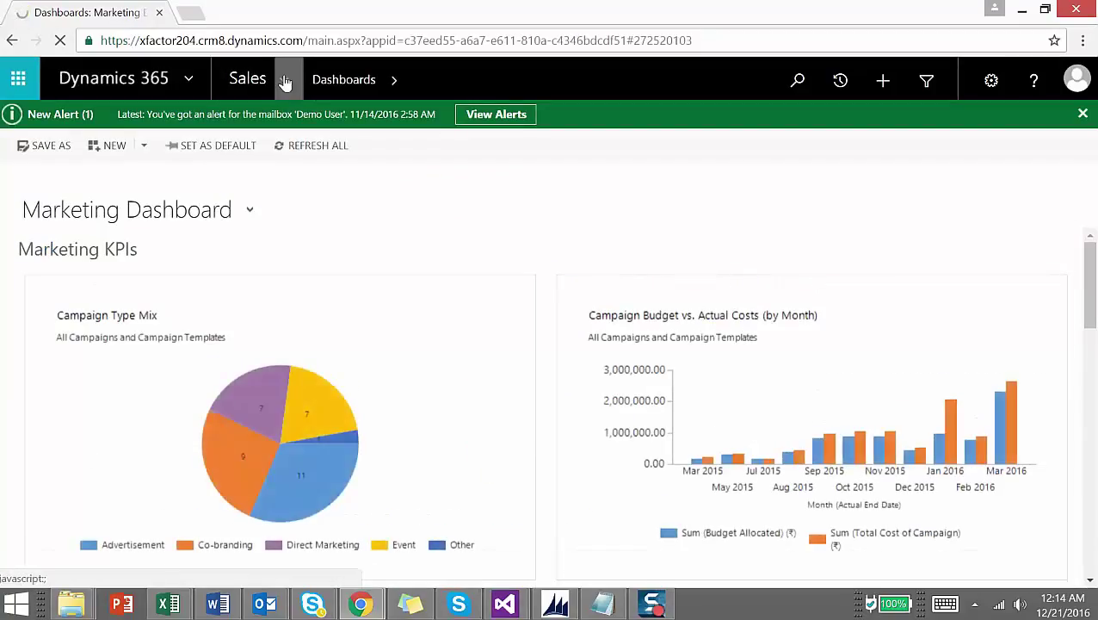
pyautogui.click(285, 80)
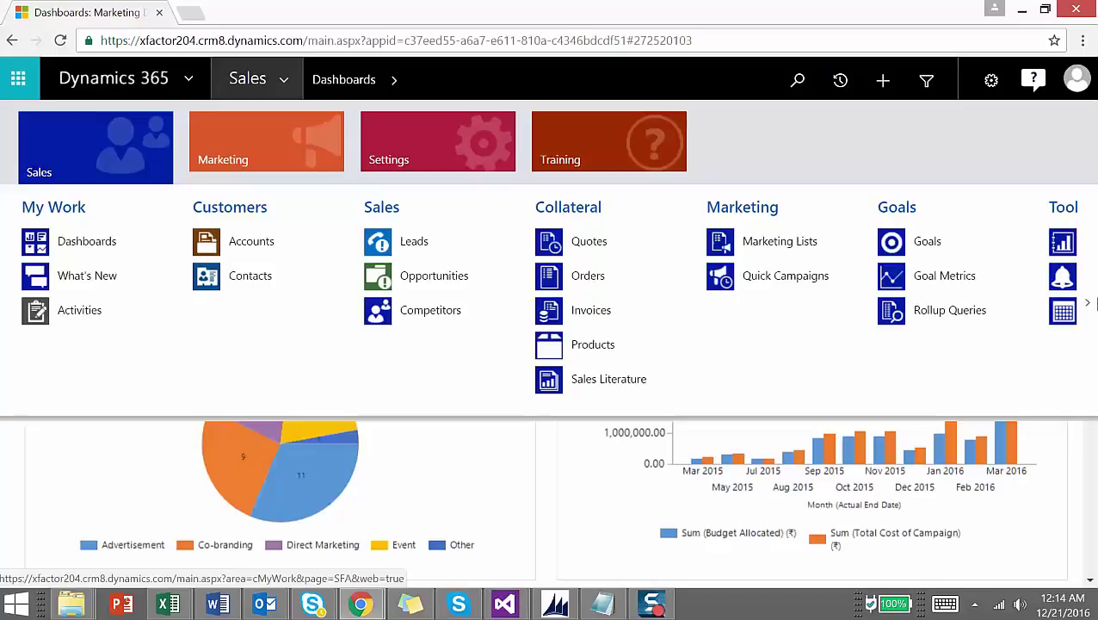
pyautogui.click(527, 519)
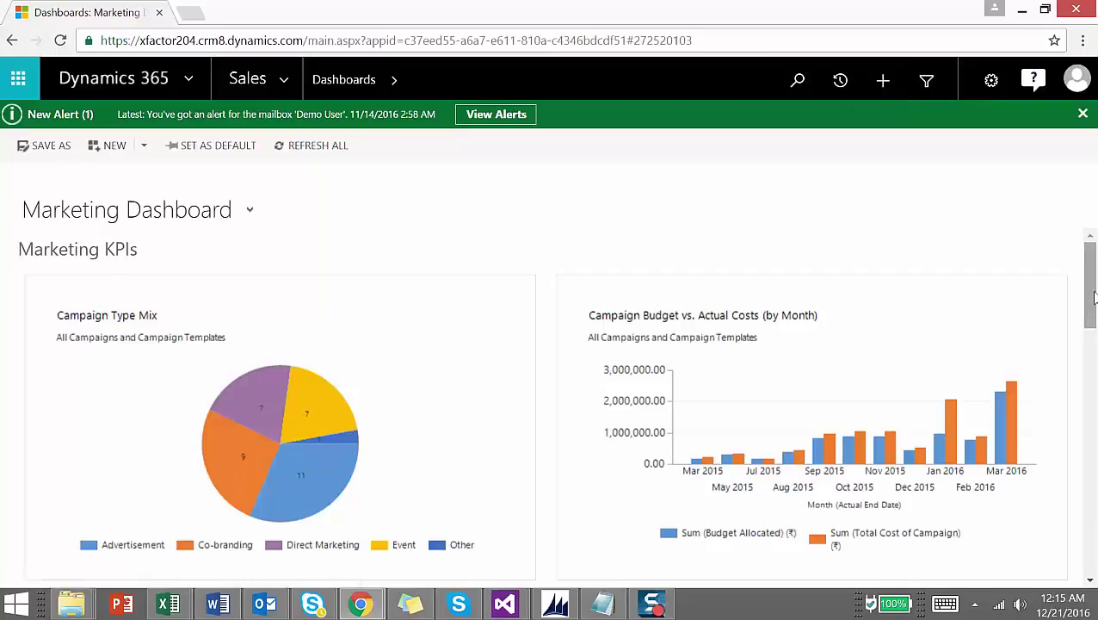
pyautogui.moveTo(1093, 297); pyautogui.dragTo(1067, 495)
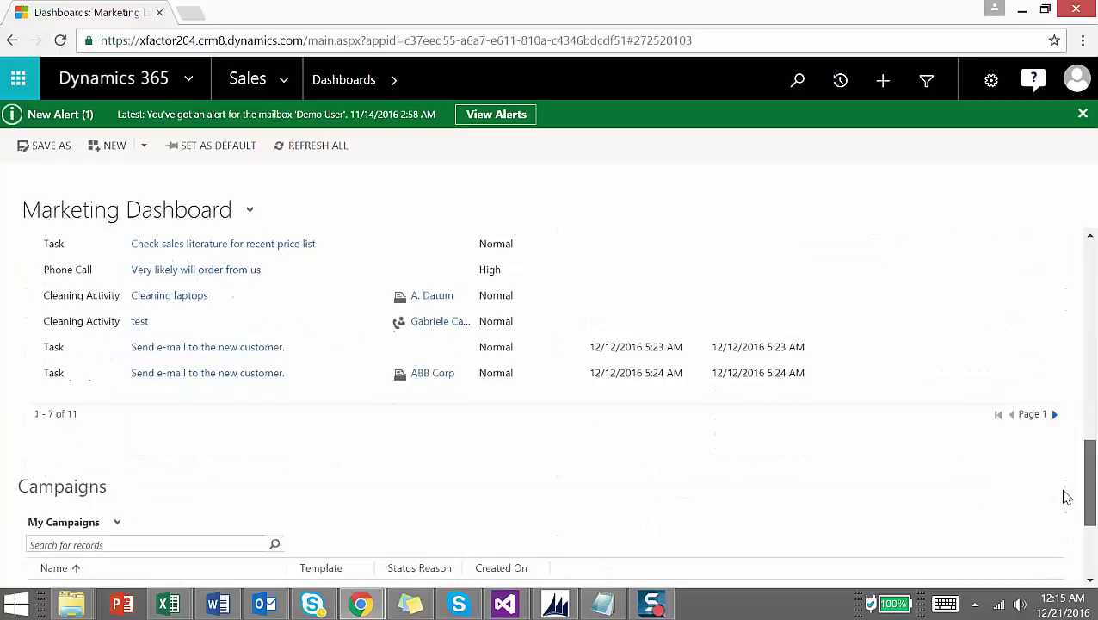
pyautogui.moveTo(1070, 402); pyautogui.dragTo(1047, 270)
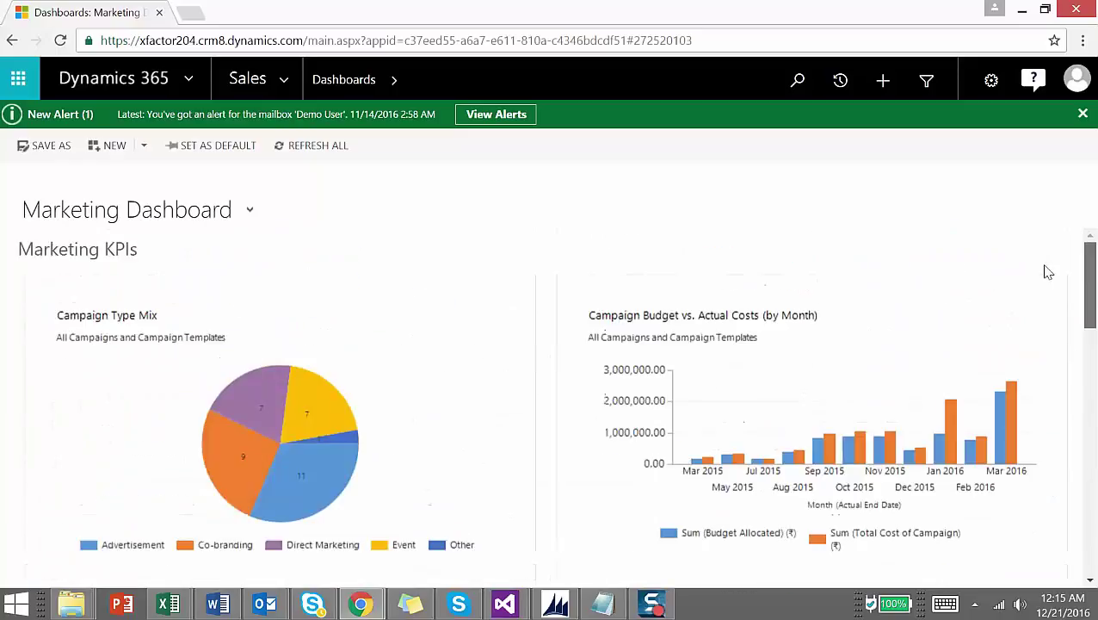
# Step: Go to the Sales area's opportunities and open the "Expressed interest in A. Datum X" opportunity
pyautogui.click(283, 86)
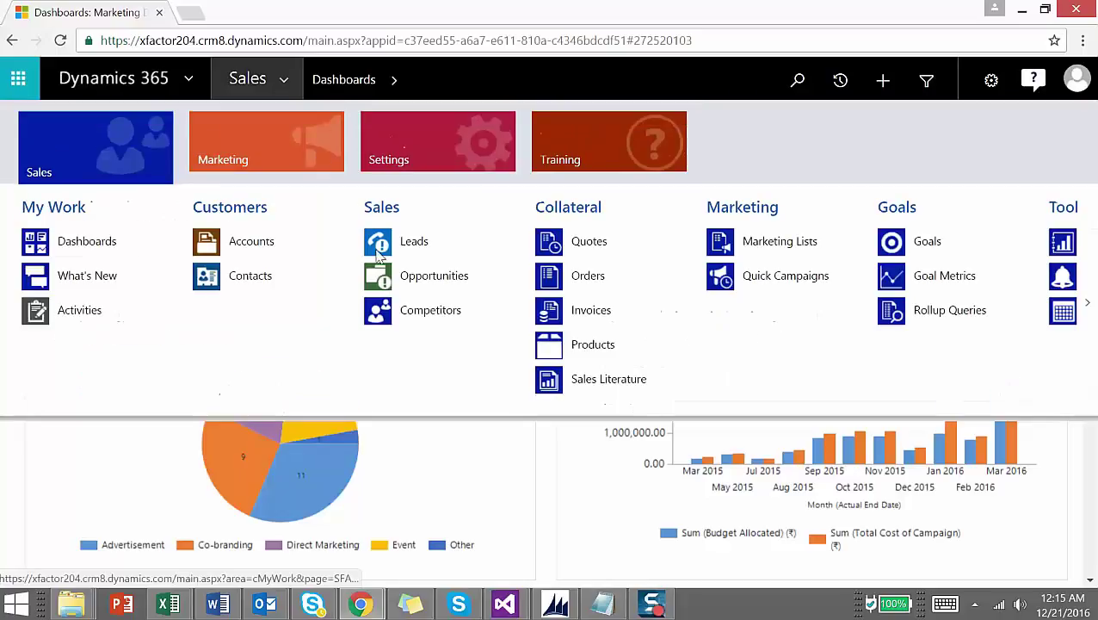
pyautogui.click(443, 288)
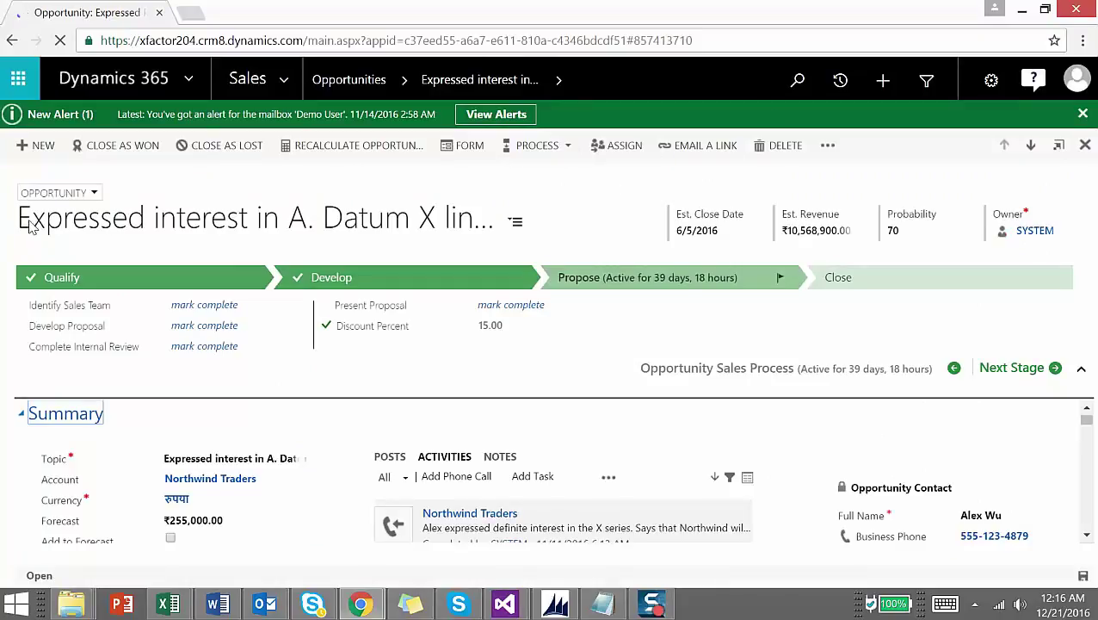
# Step: Open the Opportunity Sales Process for editing, fit all its stages in the designer, and show the process details
pyautogui.click(568, 147)
pyautogui.click(541, 200)
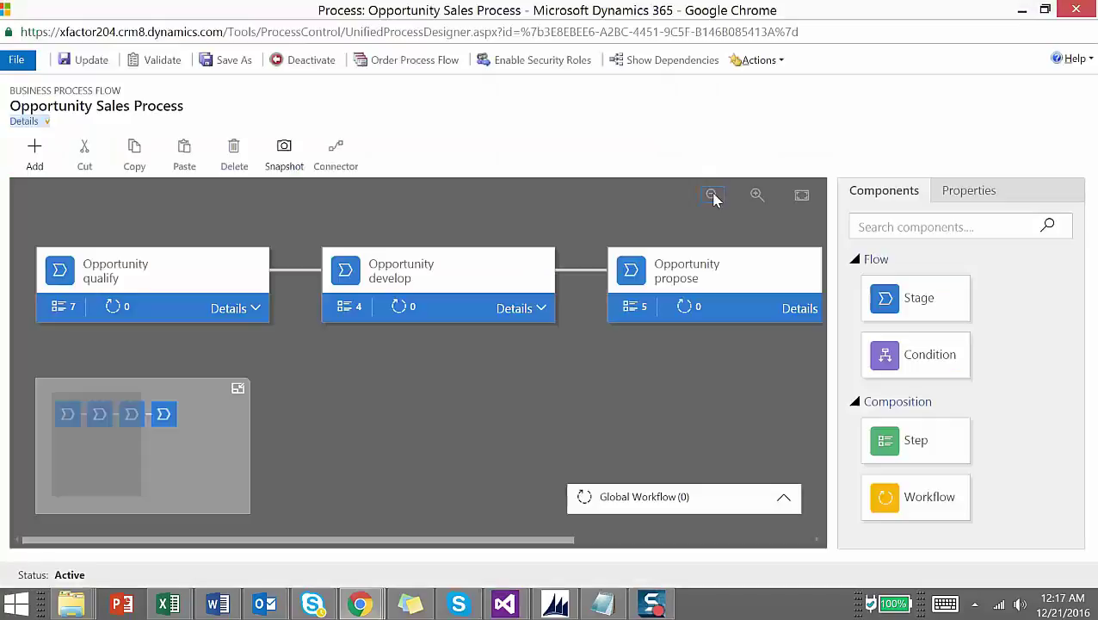
pyautogui.click(712, 195)
pyautogui.click(712, 194)
pyautogui.click(712, 194)
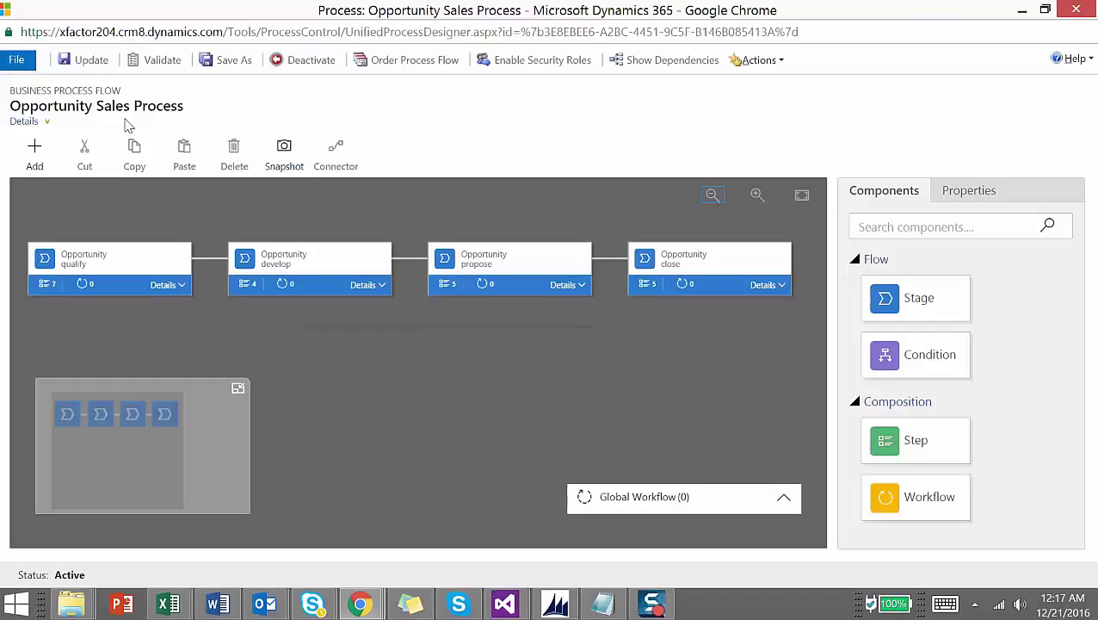
pyautogui.click(26, 121)
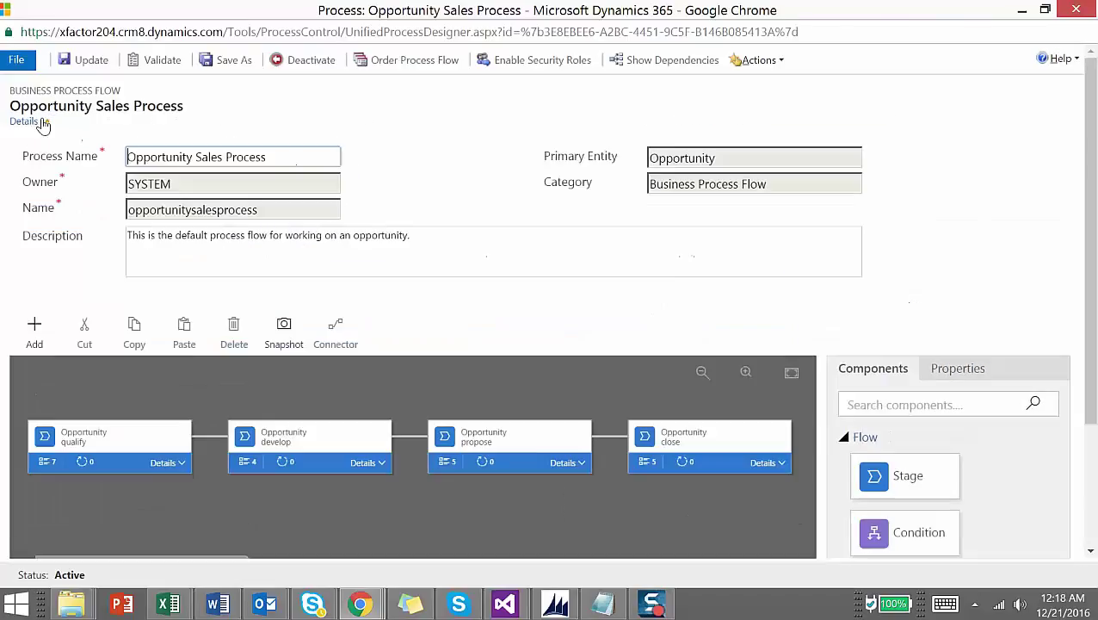
pyautogui.moveTo(1092, 124); pyautogui.dragTo(1095, 252)
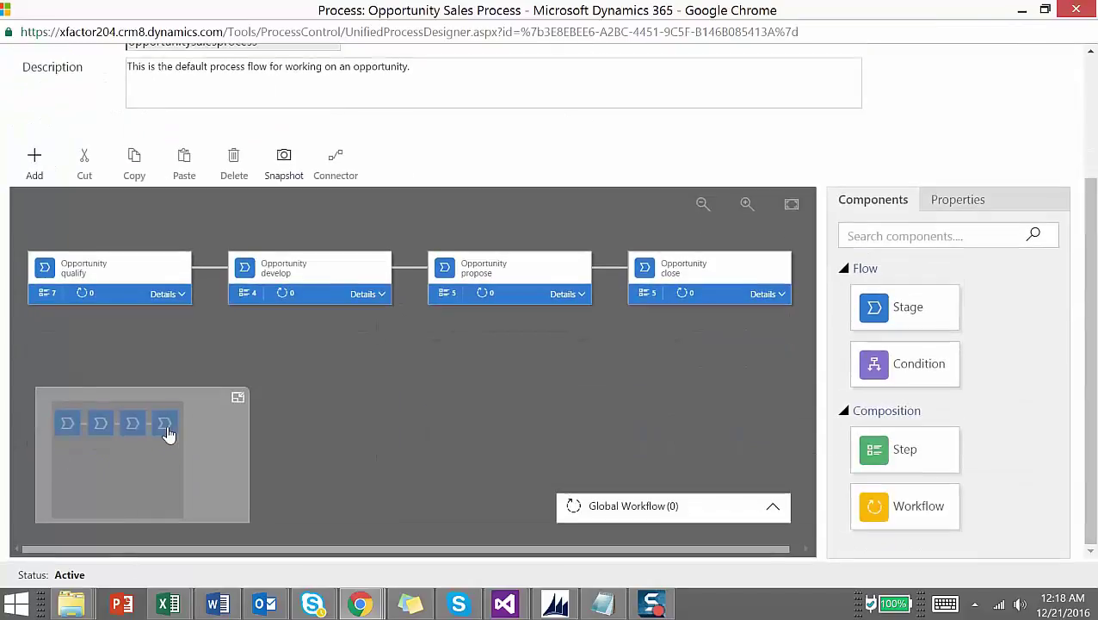
# Step: Examine the steps listed under the Opportunity qualify and Opportunity develop stages of the process flow
pyautogui.click(181, 293)
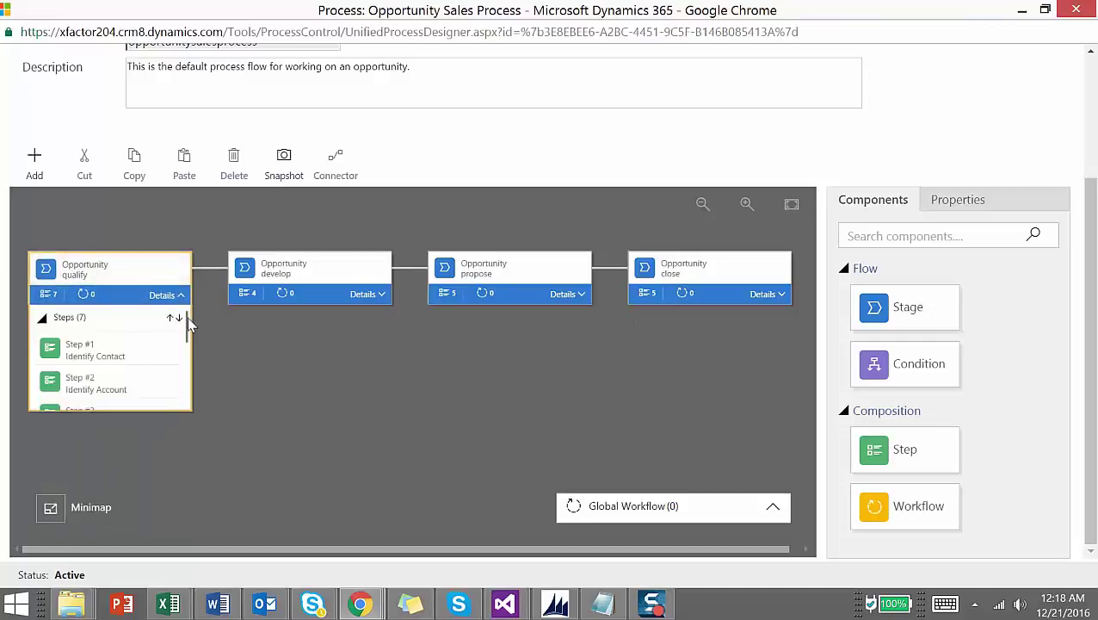
pyautogui.moveTo(189, 323); pyautogui.dragTo(184, 392)
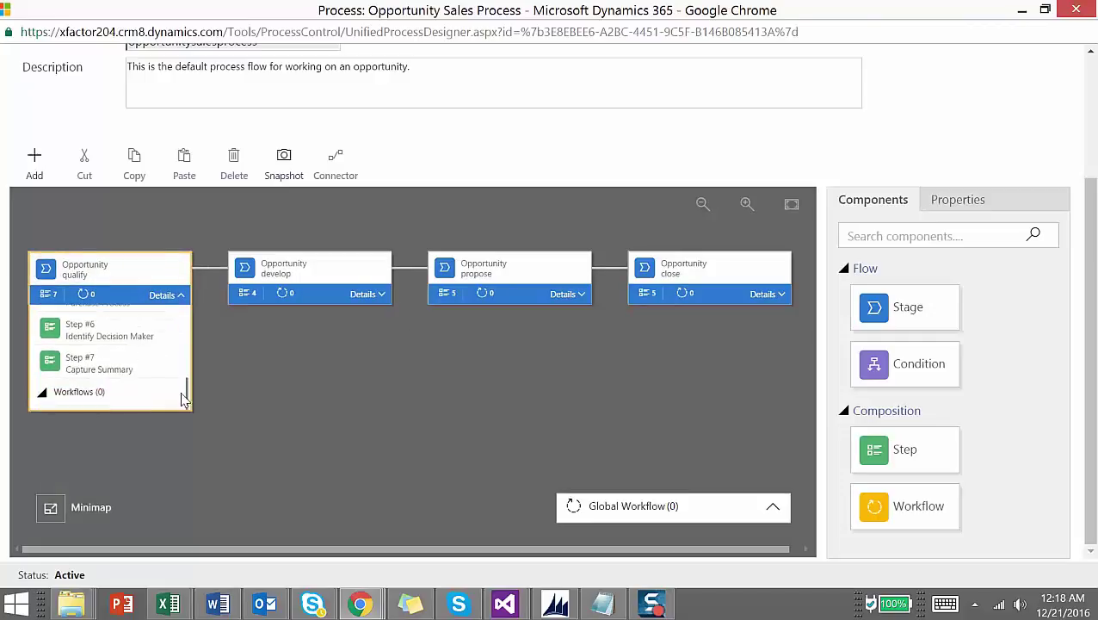
pyautogui.click(368, 294)
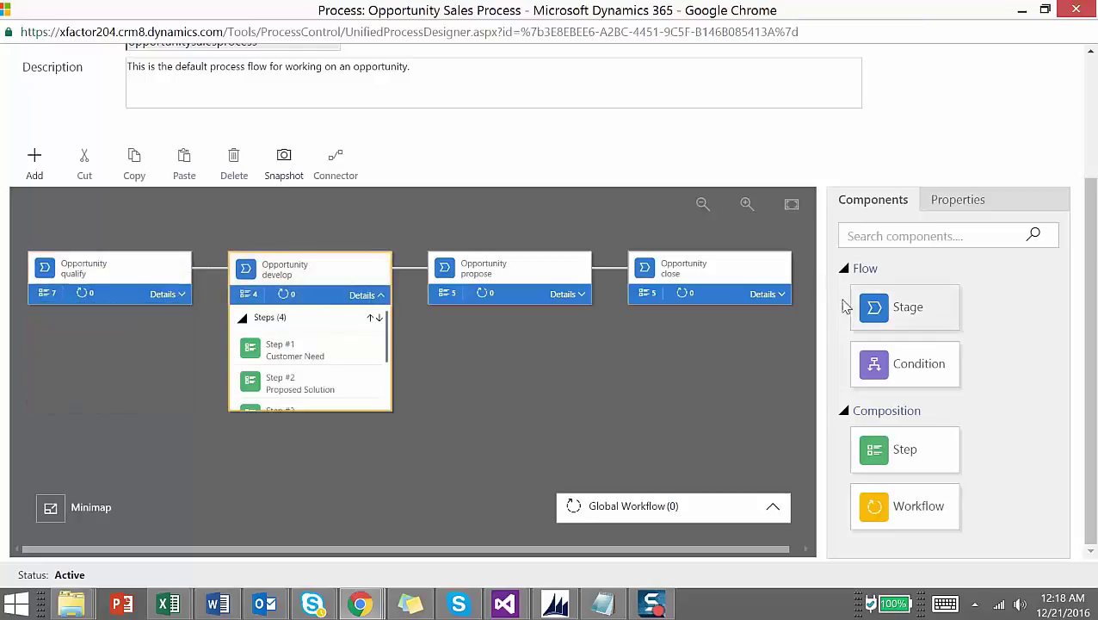
pyautogui.click(794, 297)
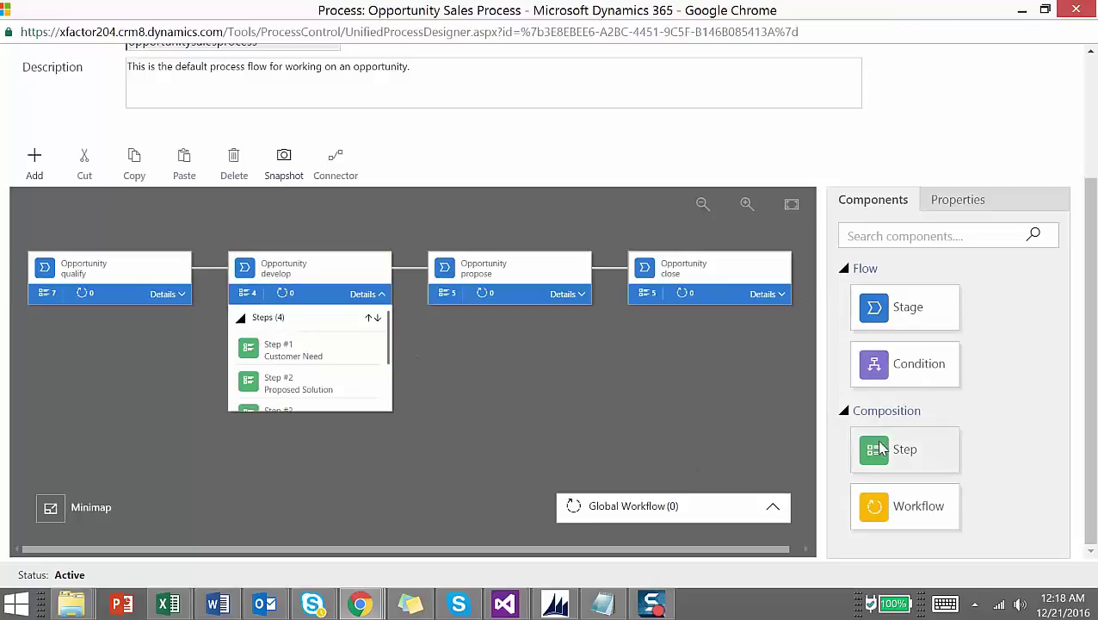
pyautogui.moveTo(598, 403); pyautogui.dragTo(865, 499)
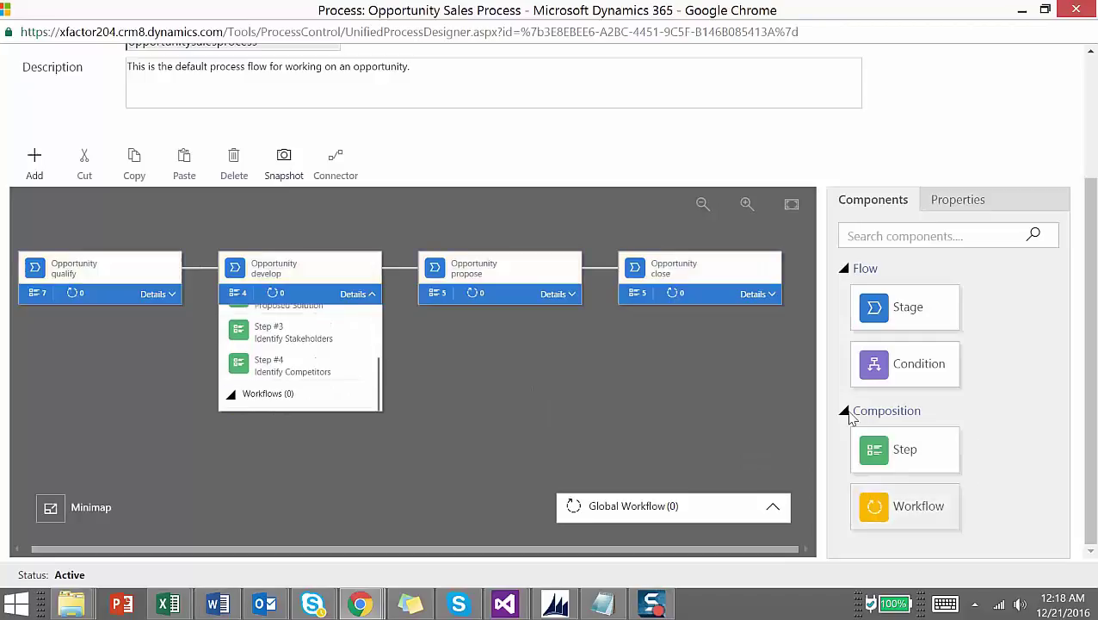
# Step: Insert a condition between the Opportunity develop and Opportunity propose stages and validate the process
pyautogui.moveTo(882, 307); pyautogui.dragTo(402, 297)
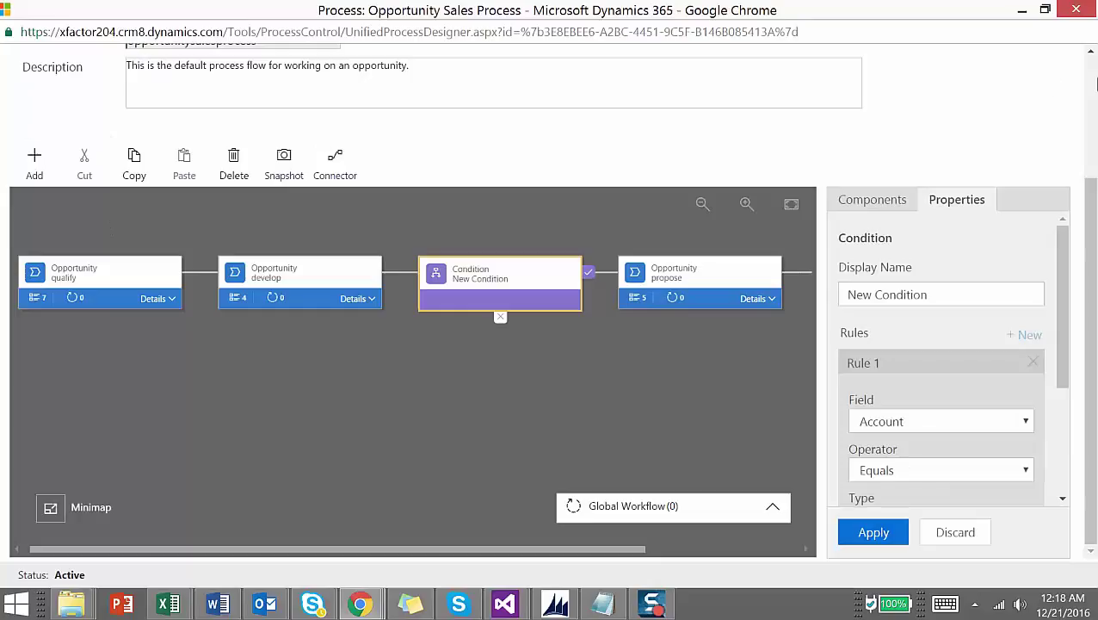
pyautogui.scroll(3, 1095, 82)
pyautogui.click(144, 67)
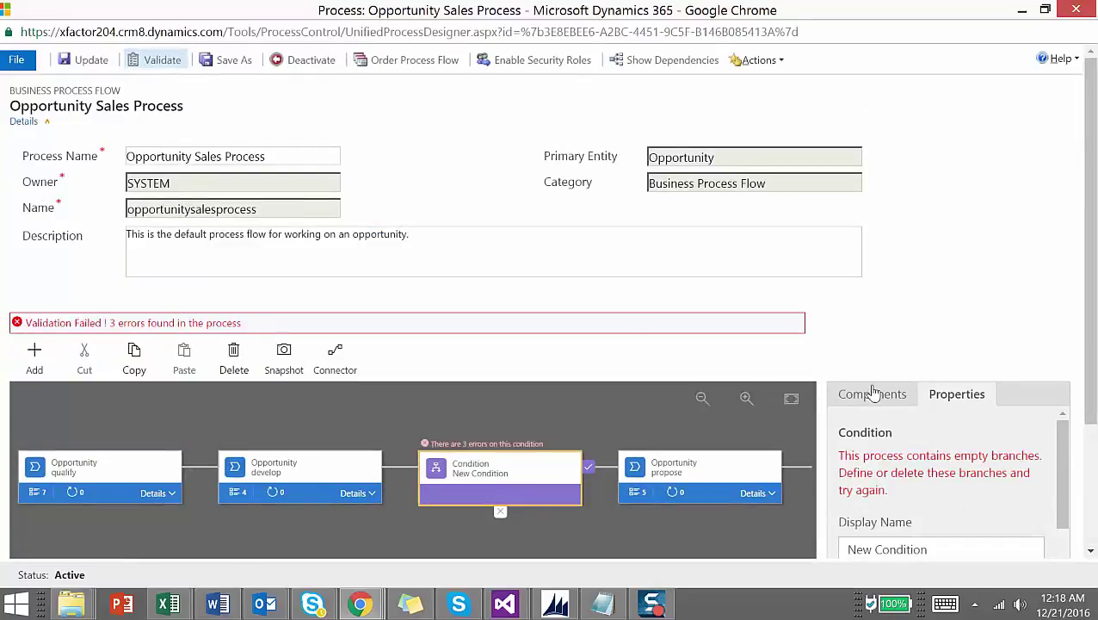
pyautogui.moveTo(1095, 385); pyautogui.dragTo(1094, 483)
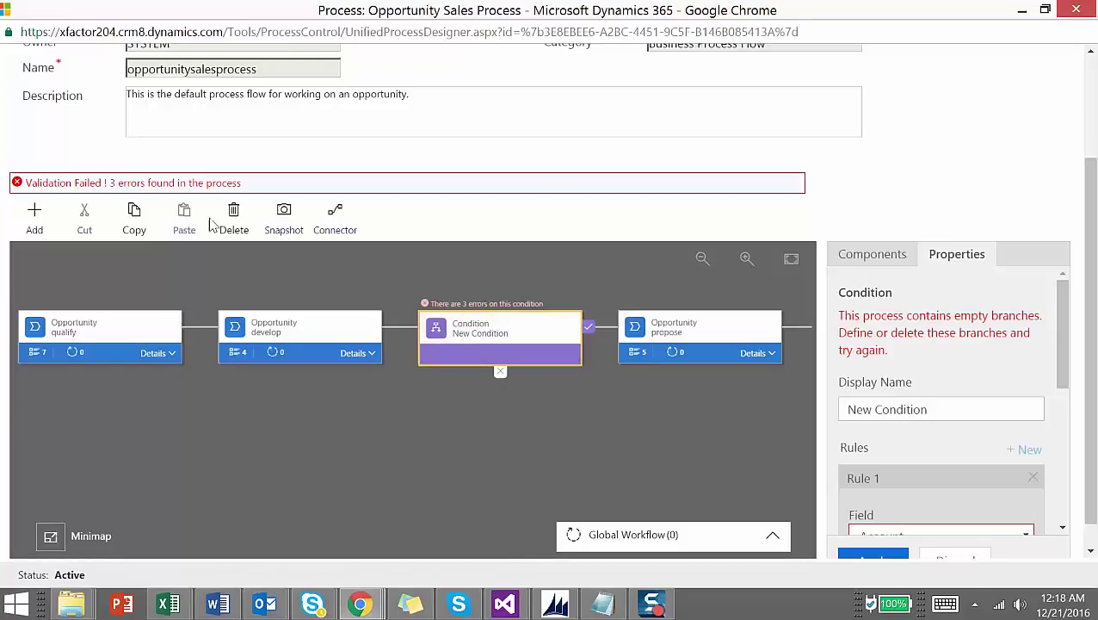
# Step: Delete the new condition from the process flow and confirm the deletion
pyautogui.click(1092, 118)
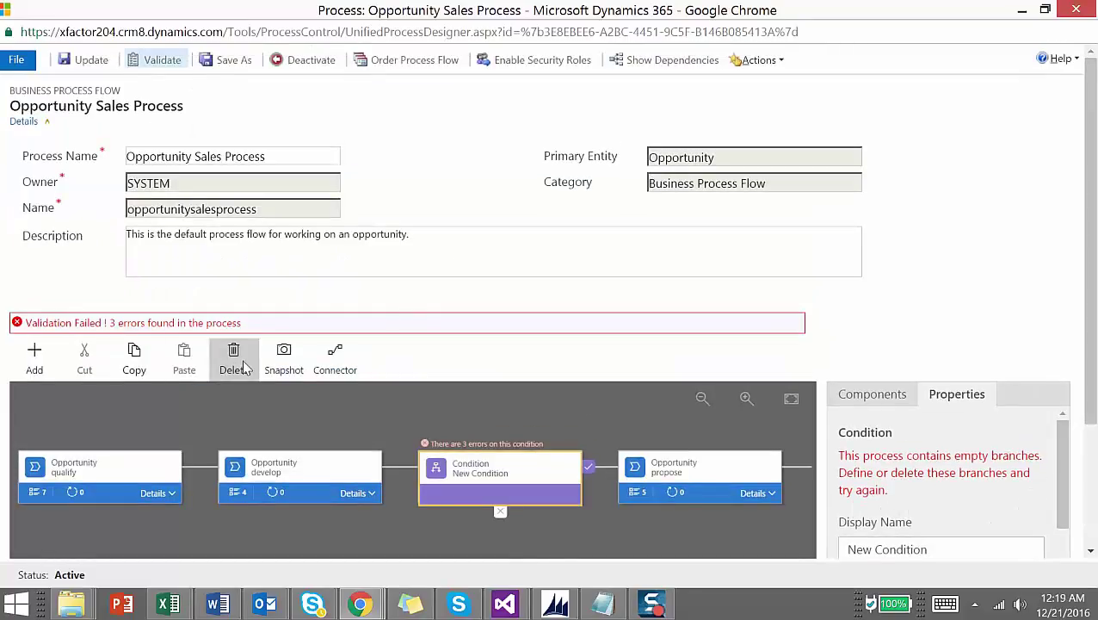
pyautogui.click(240, 366)
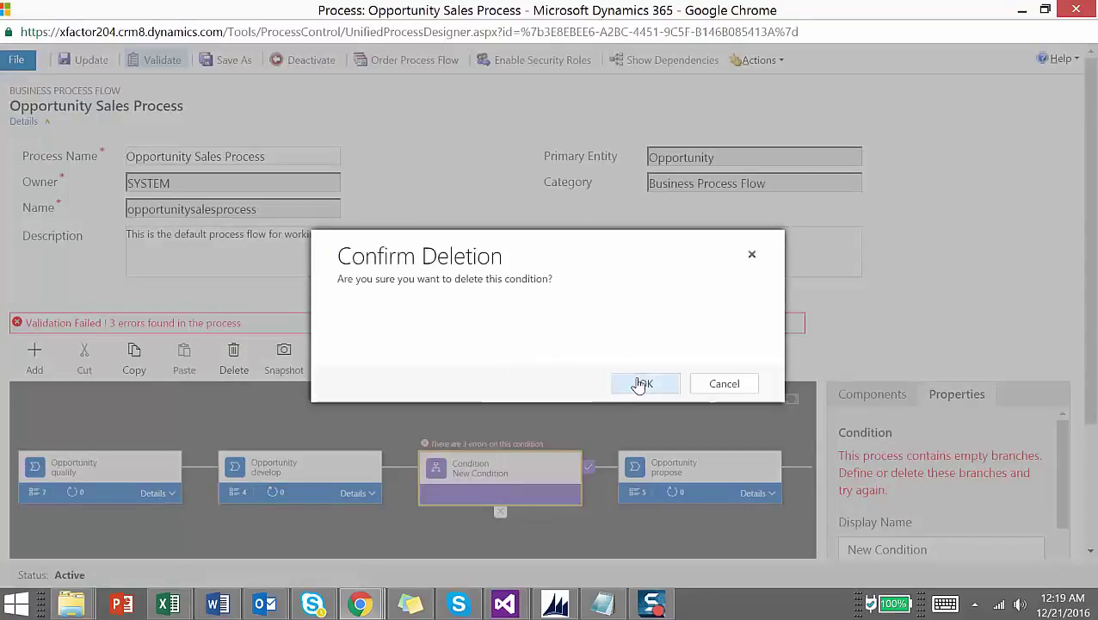
pyautogui.click(641, 384)
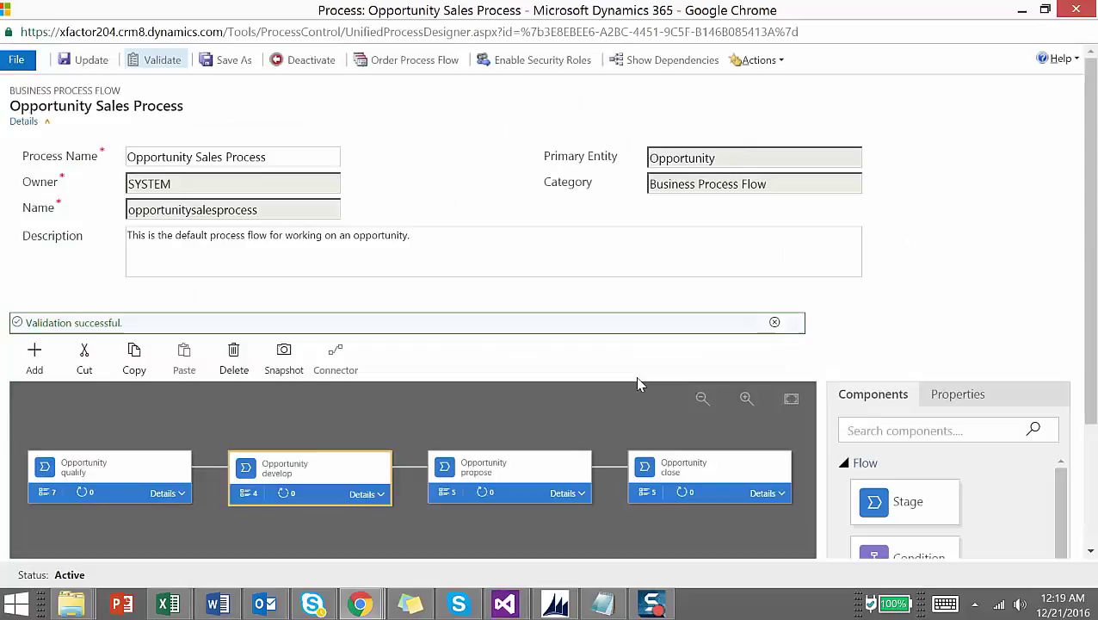
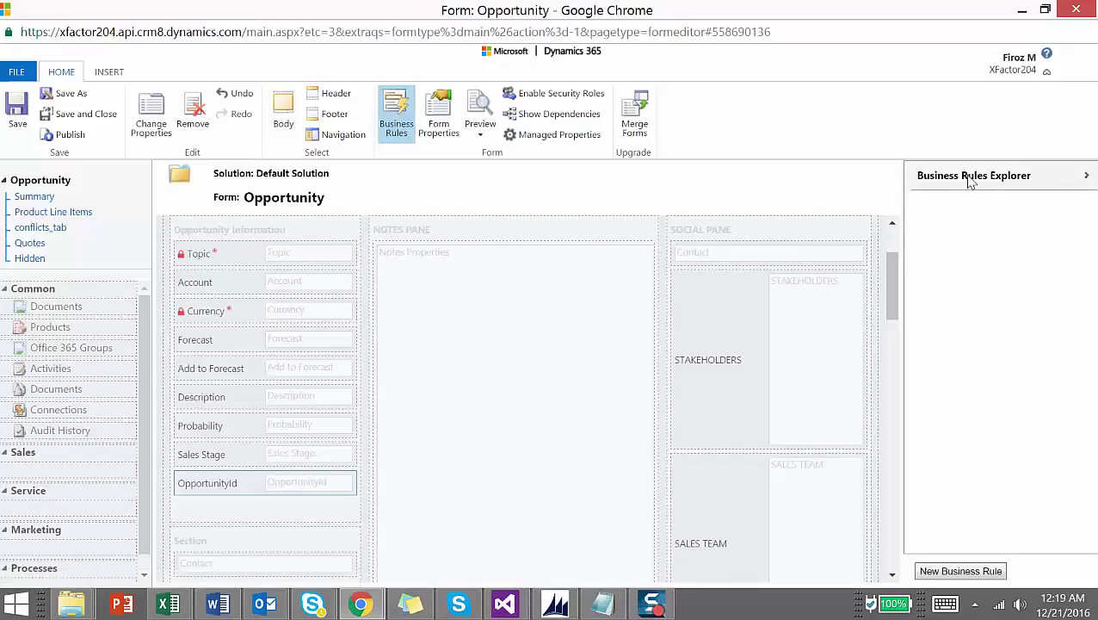
# Step: Create a new business rule for the Opportunity form and switch to its designer window
pyautogui.click(969, 571)
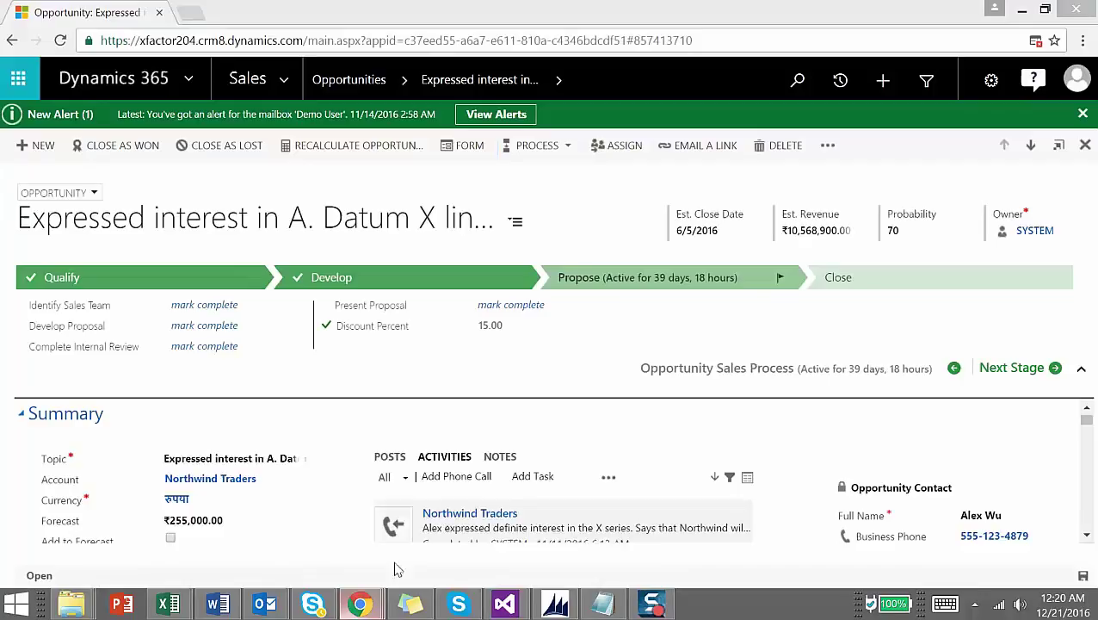
pyautogui.moveTo(360, 602)
pyautogui.click(551, 509)
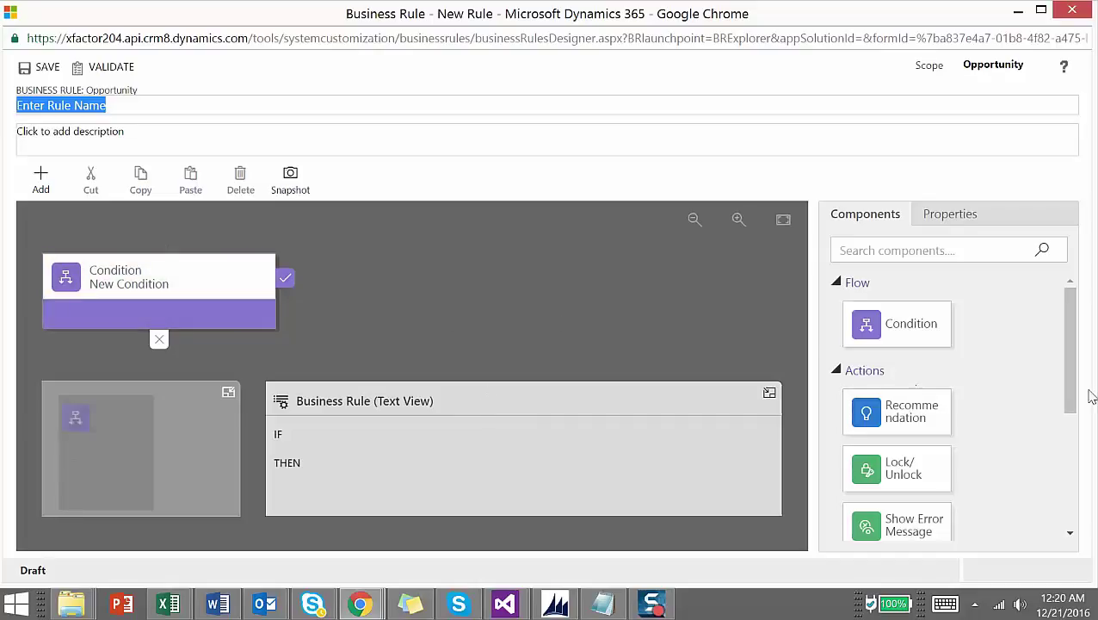
# Step: Review the condition's properties and the flow and action components offered for the business rule
pyautogui.moveTo(1072, 328); pyautogui.dragTo(1055, 297)
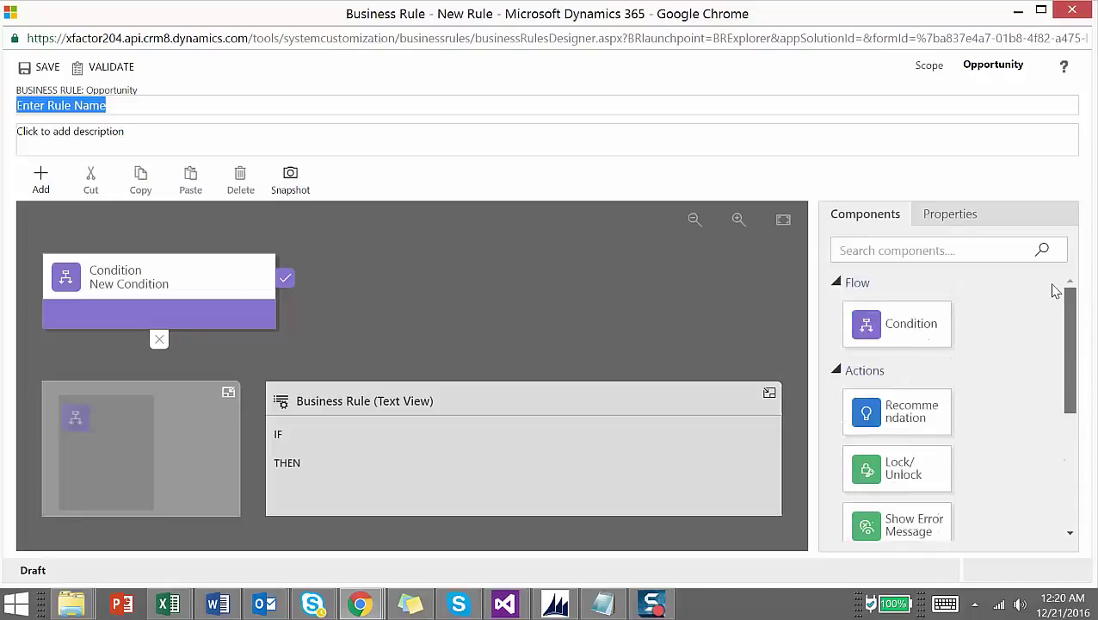
pyautogui.click(124, 289)
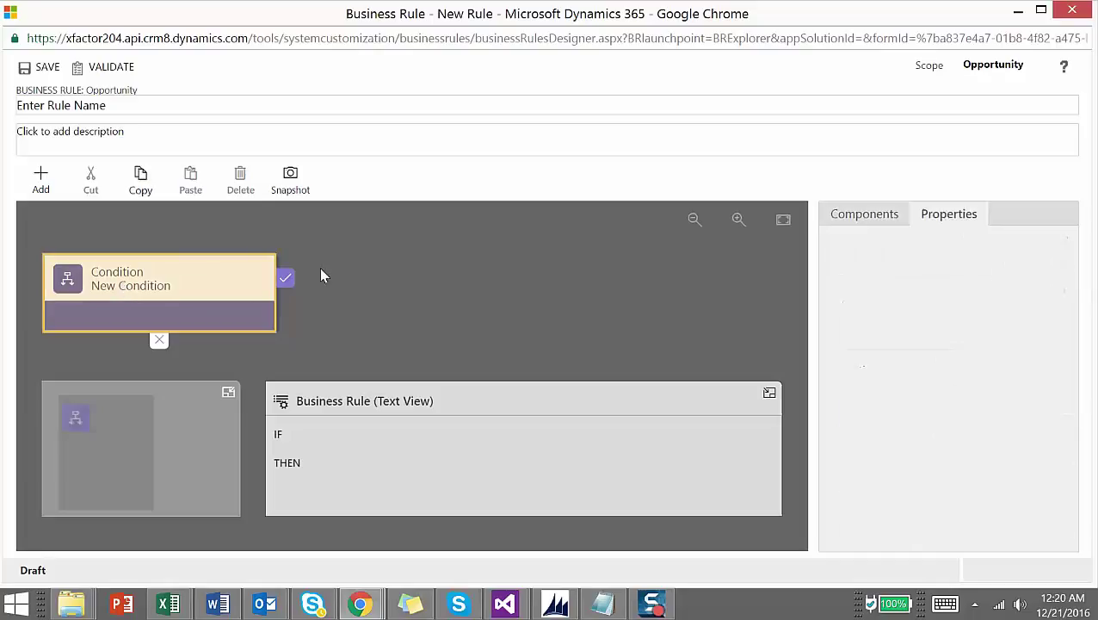
pyautogui.click(871, 217)
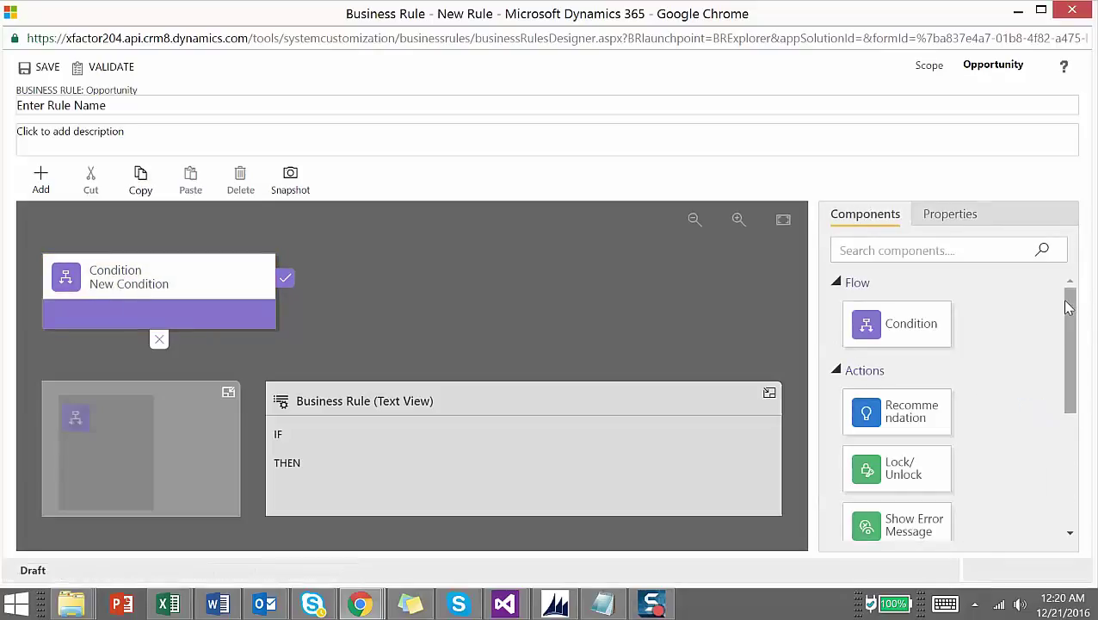
pyautogui.scroll(-3, 1069, 312)
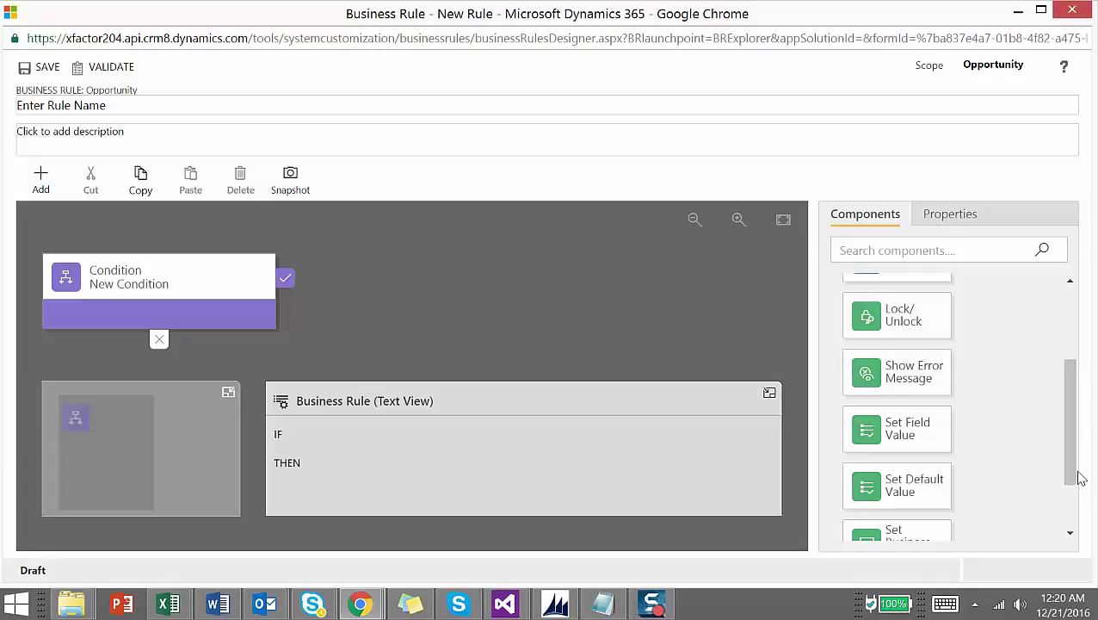
pyautogui.scroll(-1, 1072, 478)
pyautogui.scroll(2, 1066, 372)
pyautogui.scroll(2, 1066, 372)
# Step: Set the condition's display name to "Check if the Purchase time frame is immediate"
pyautogui.click(955, 223)
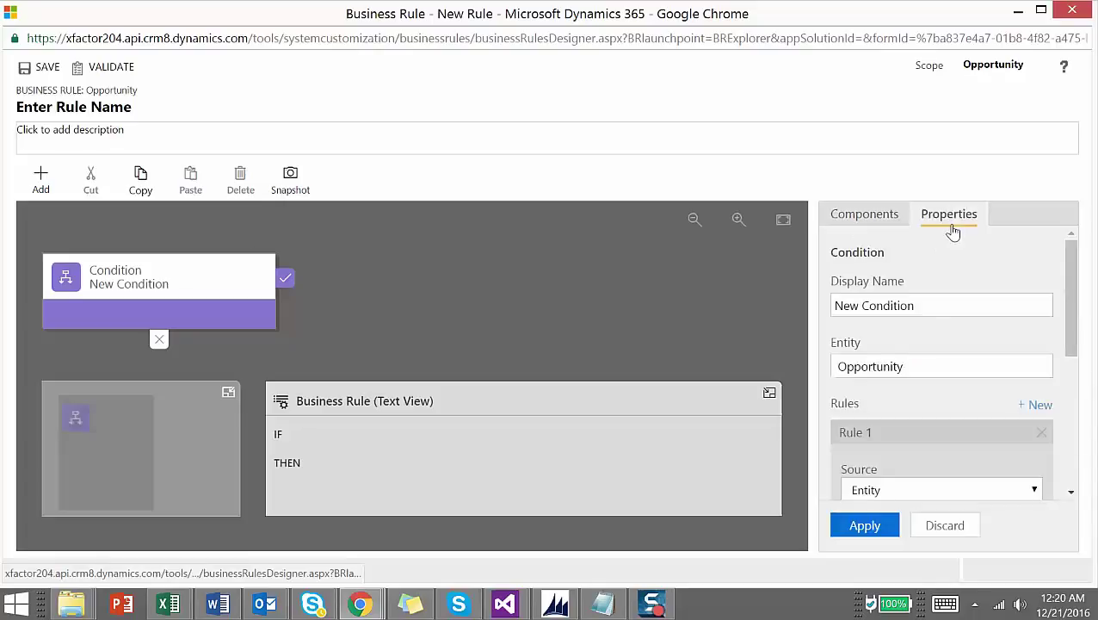
pyautogui.click(127, 285)
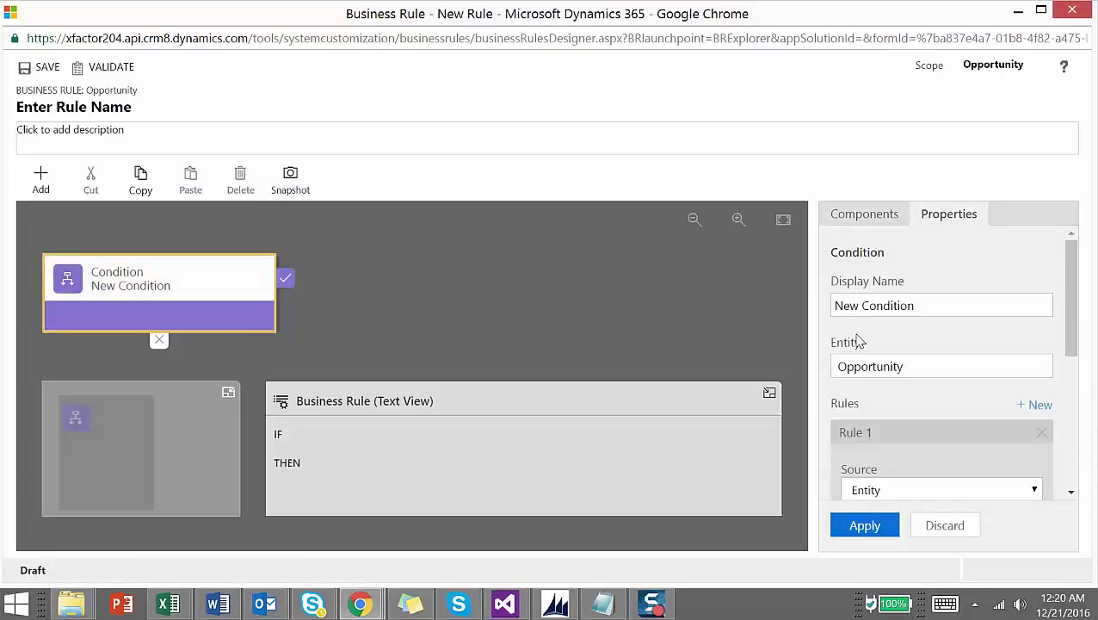
pyautogui.tripleClick(940, 305)
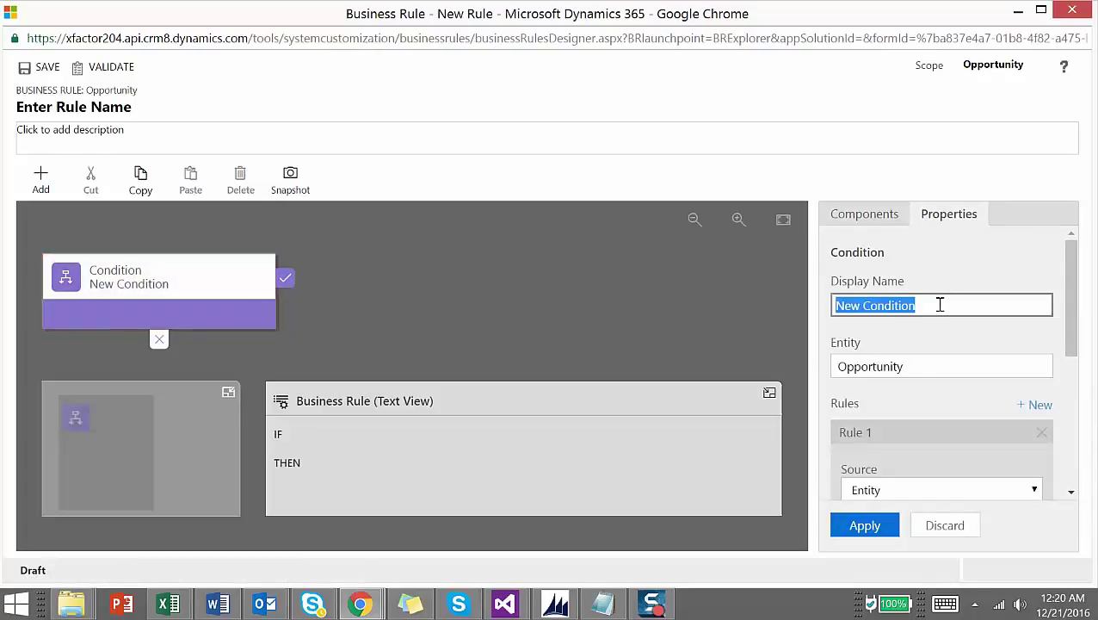
pyautogui.write('C')
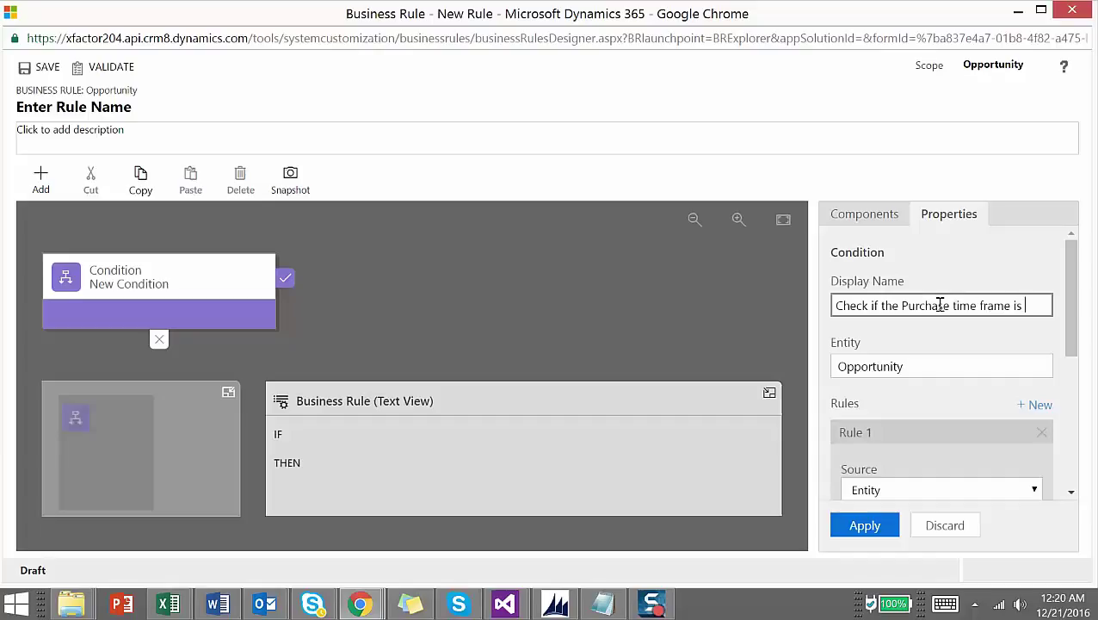
pyautogui.write('ediate')
pyautogui.click(936, 367)
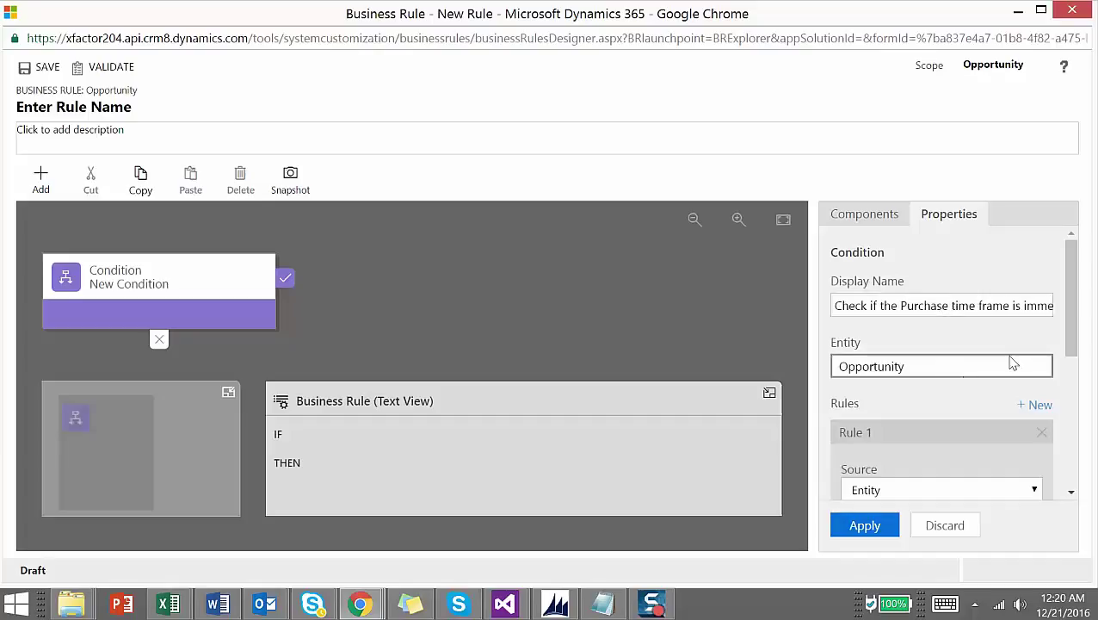
# Step: Set Rule 1 of the condition to use Entity as source and Purchase Timeframe as field
pyautogui.moveTo(1074, 299); pyautogui.dragTo(1073, 385)
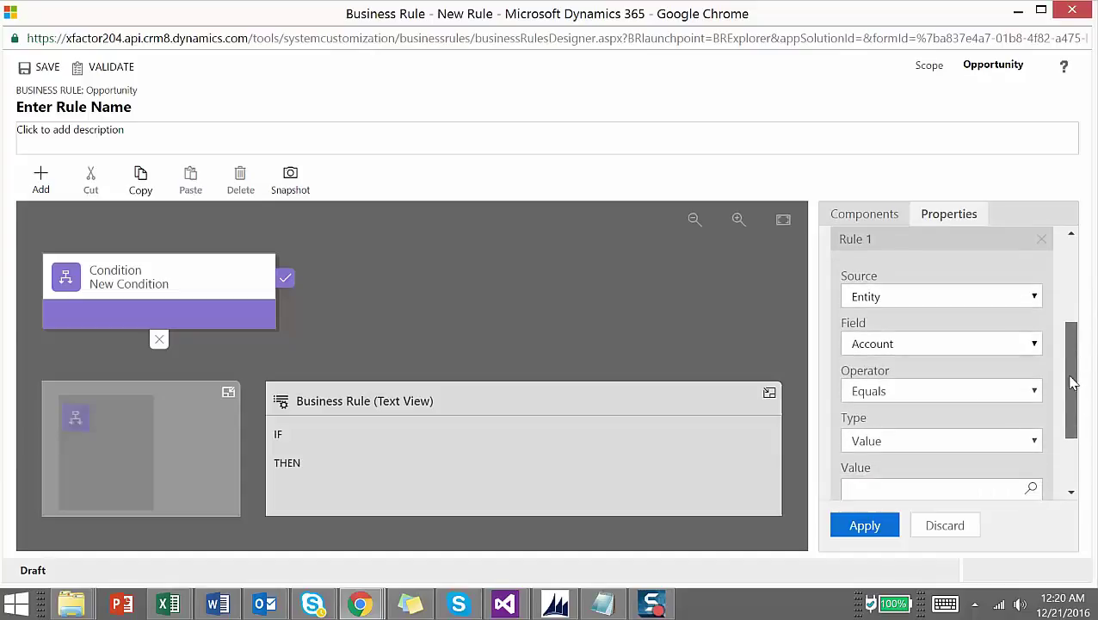
pyautogui.click(1036, 293)
pyautogui.click(1035, 294)
pyautogui.moveTo(1074, 358); pyautogui.dragTo(1077, 411)
pyautogui.scroll(1, 1076, 391)
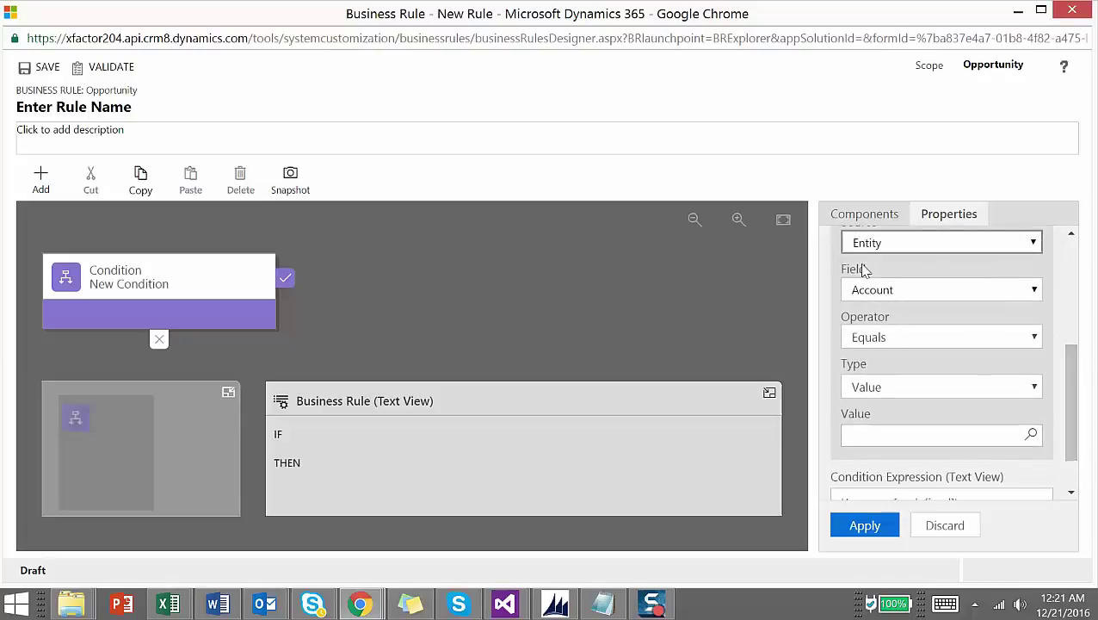
pyautogui.click(948, 246)
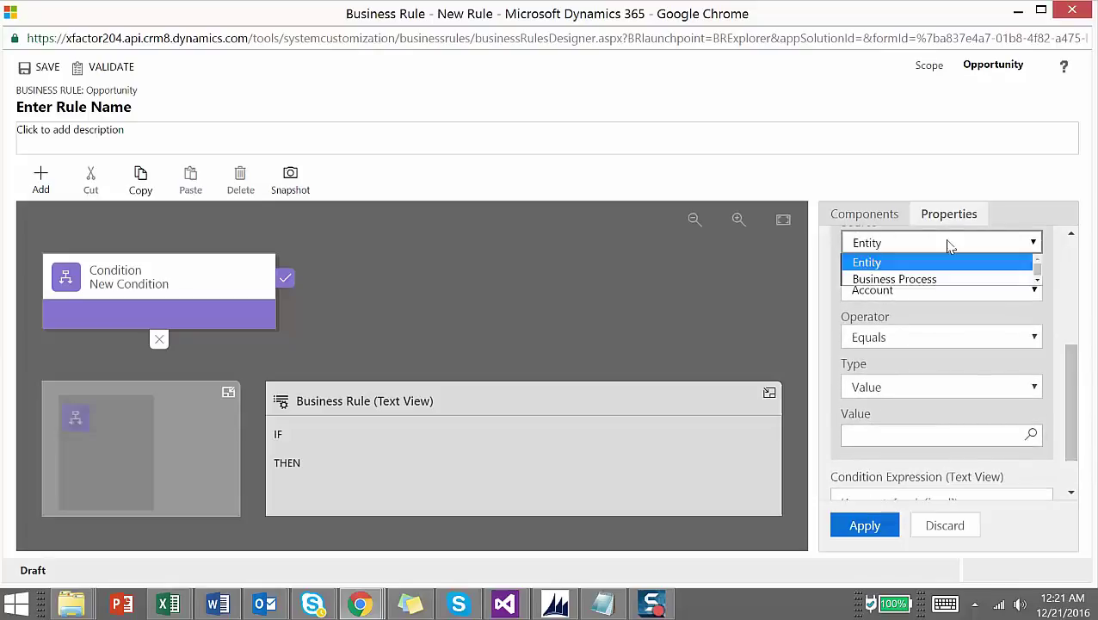
pyautogui.click(945, 260)
pyautogui.click(935, 293)
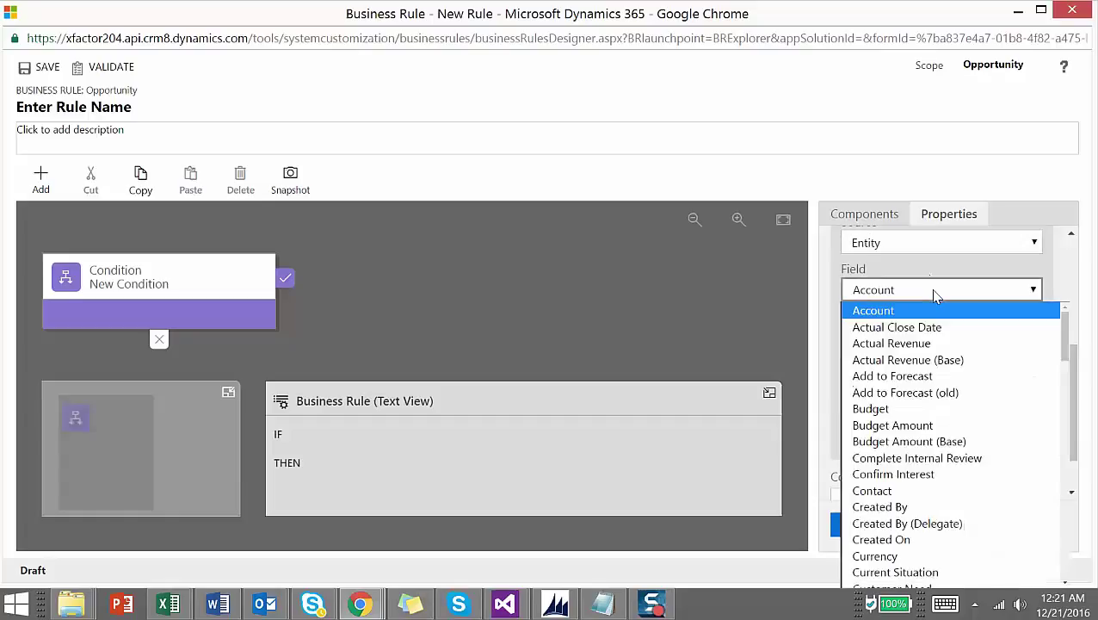
pyautogui.write('pu')
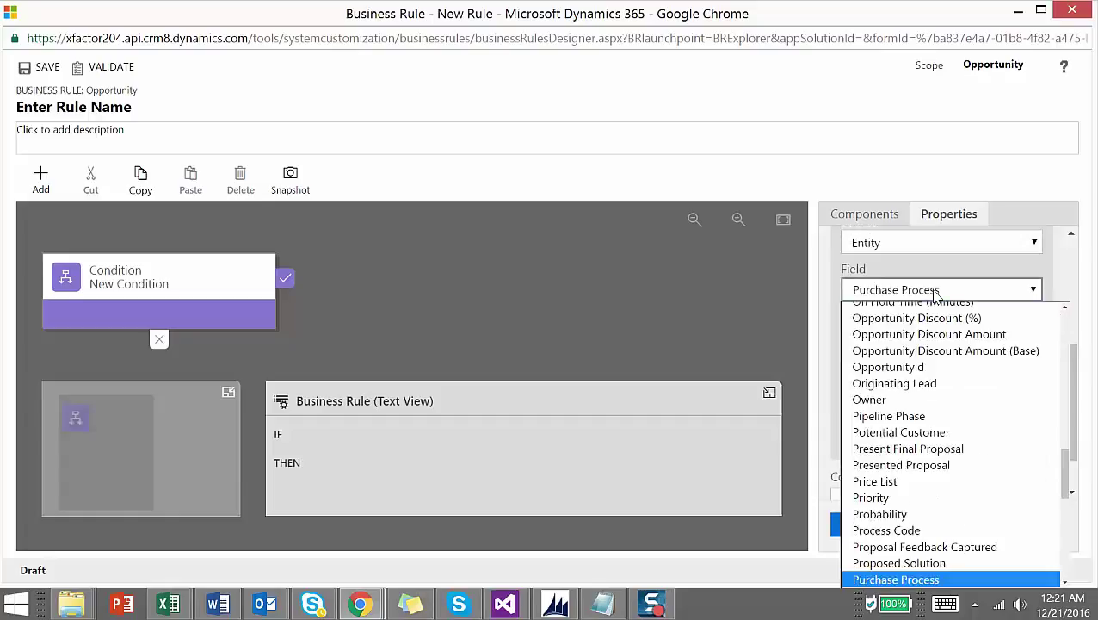
pyautogui.press('Down')
pyautogui.press('Return')
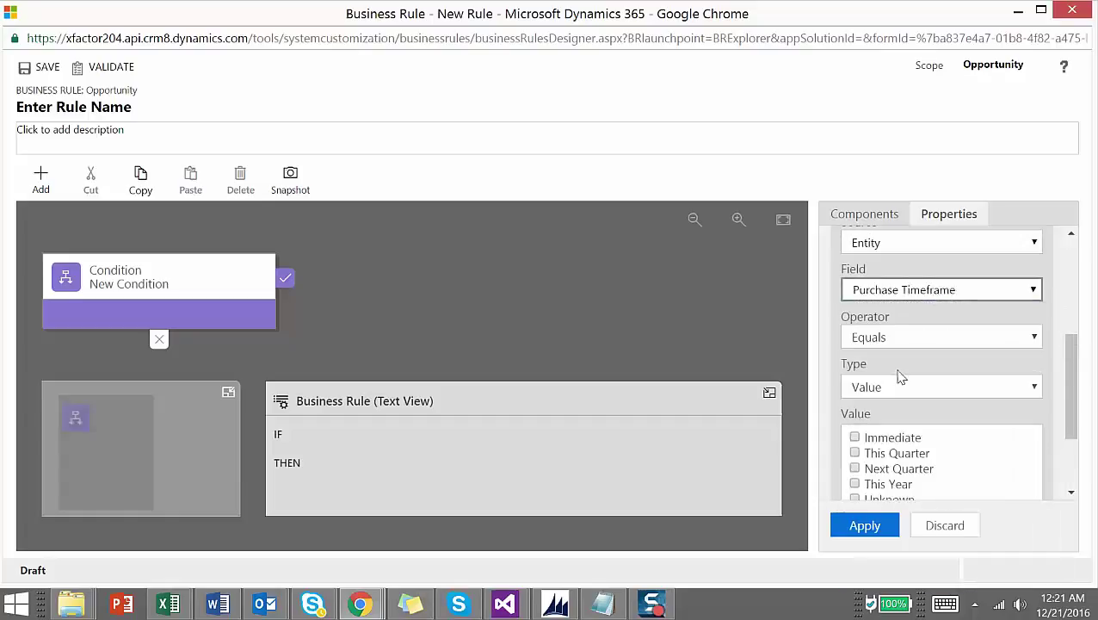
# Step: Choose Immediate as the value to match in Rule 1 and apply the condition
pyautogui.click(864, 525)
pyautogui.click(864, 526)
pyautogui.click(855, 438)
pyautogui.click(867, 526)
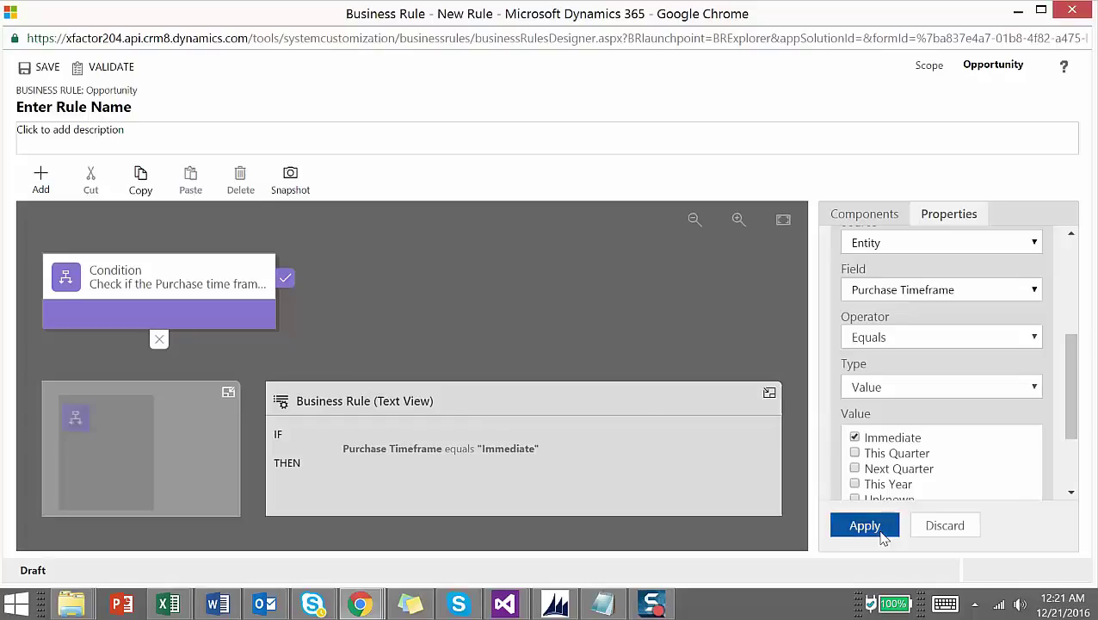
# Step: Add a Set Field Value action to the condition's true branch
pyautogui.scroll(2, 912, 237)
pyautogui.click(882, 215)
pyautogui.moveTo(1071, 314); pyautogui.dragTo(1080, 336)
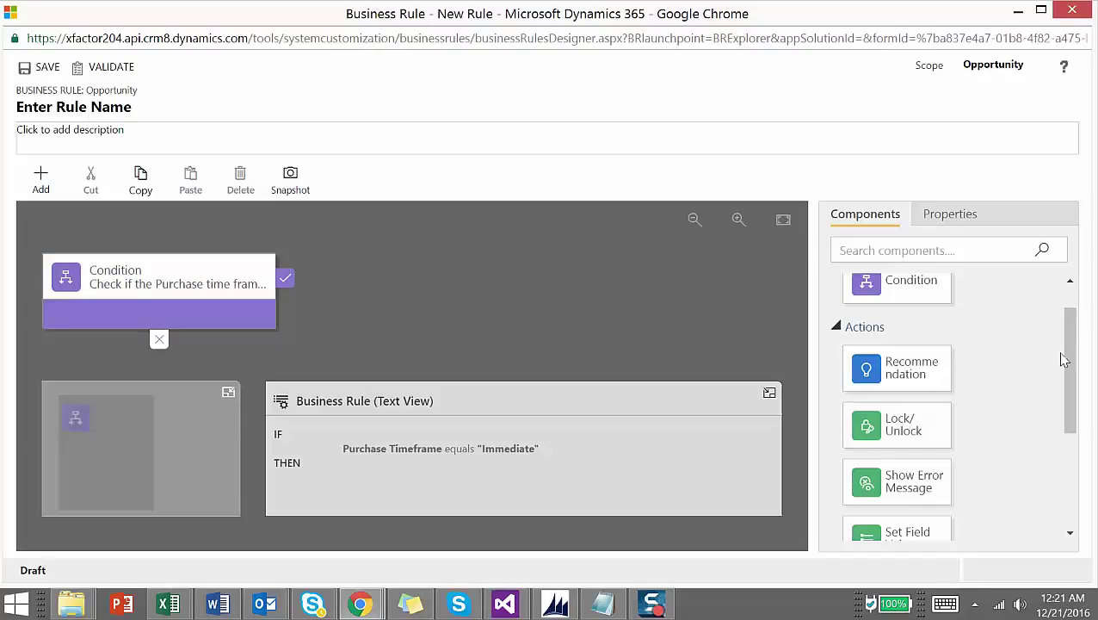
pyautogui.moveTo(1071, 351); pyautogui.dragTo(1074, 393)
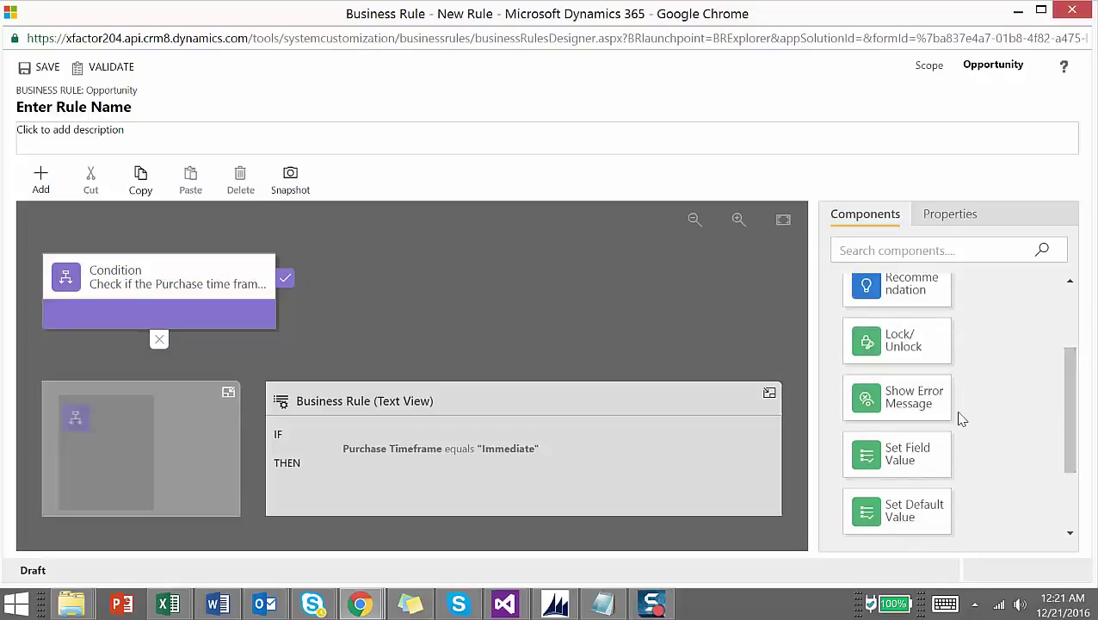
pyautogui.moveTo(930, 465); pyautogui.dragTo(311, 303)
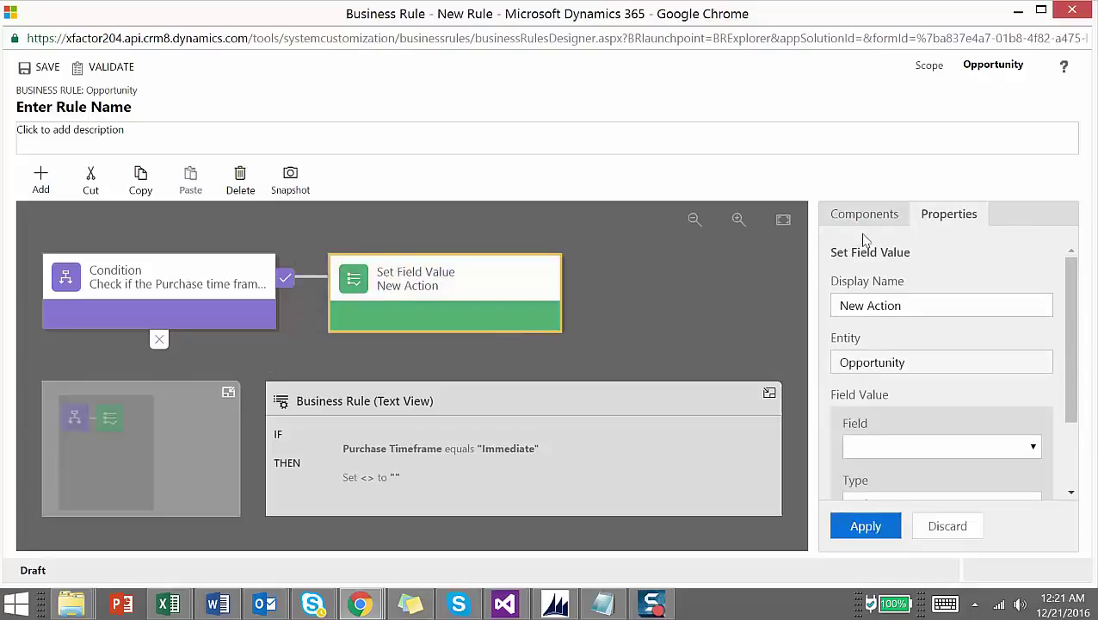
# Step: Name the action "Set value", have it set the Budget field to May Buy, and apply it
pyautogui.click(941, 308)
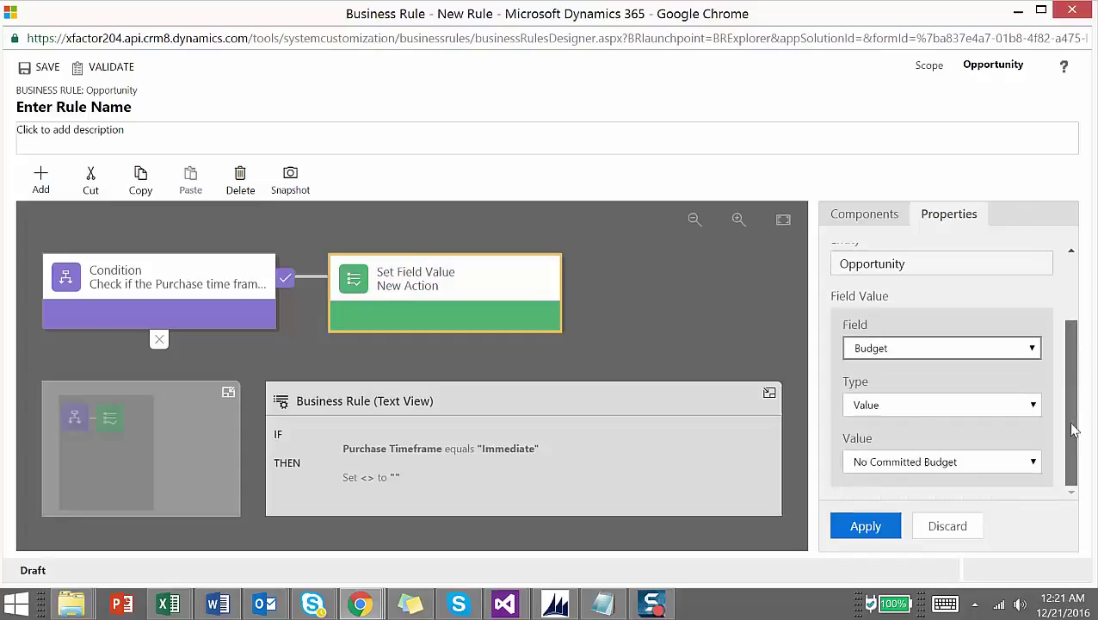
pyautogui.click(1035, 465)
pyautogui.click(979, 505)
pyautogui.click(877, 527)
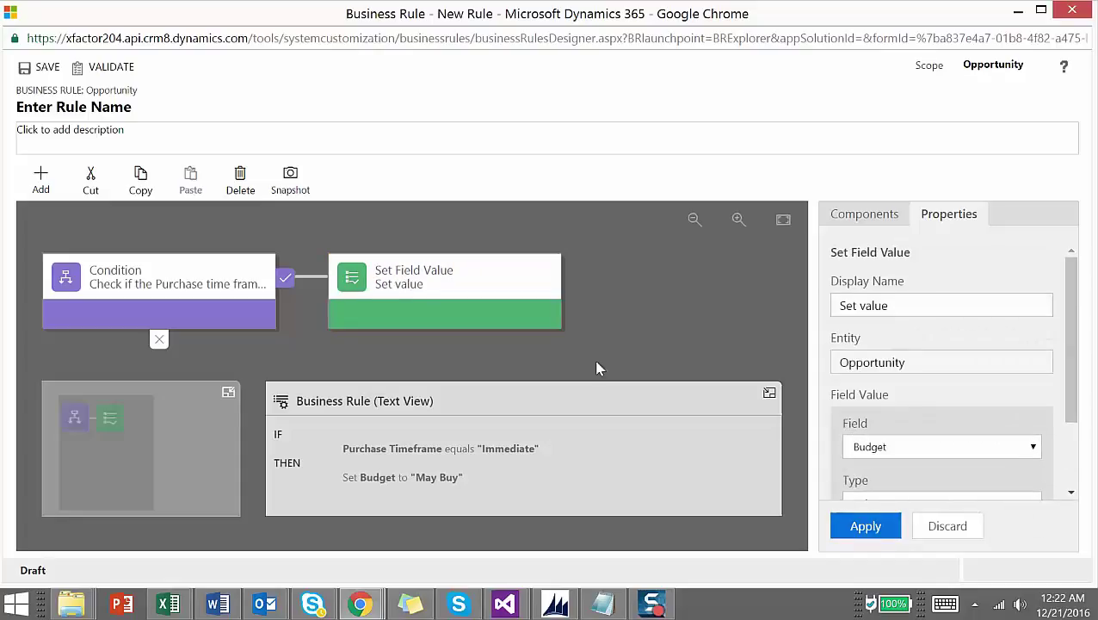
# Step: Add a Lock/Unlock action to the condition's false branch that locks the Budget field, and apply it
pyautogui.click(866, 214)
pyautogui.moveTo(899, 340); pyautogui.dragTo(148, 376)
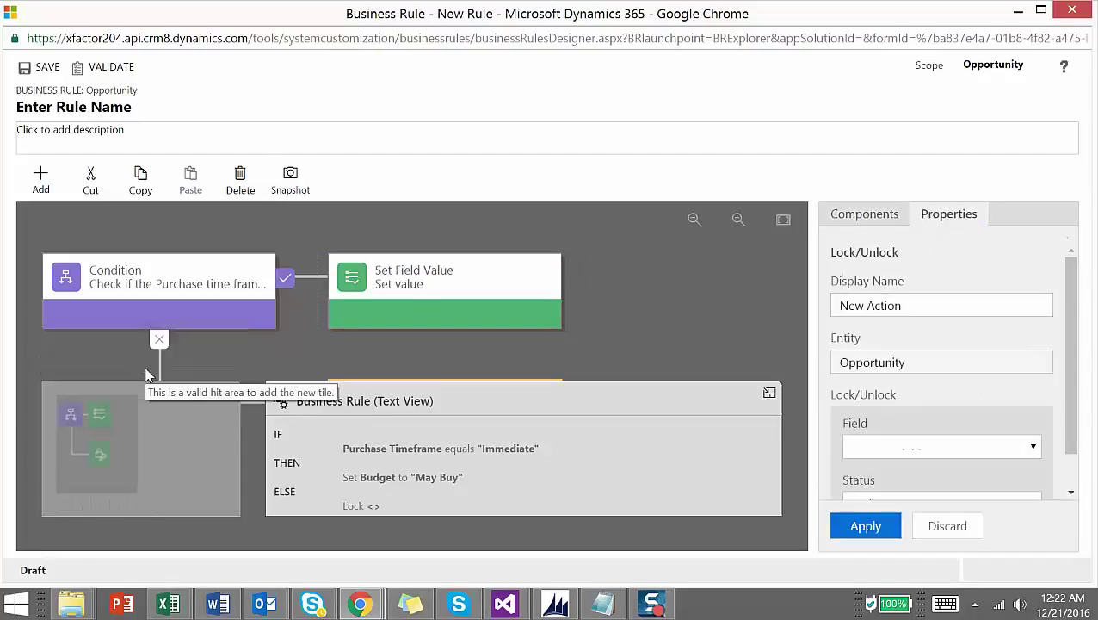
pyautogui.moveTo(1072, 343); pyautogui.dragTo(1074, 443)
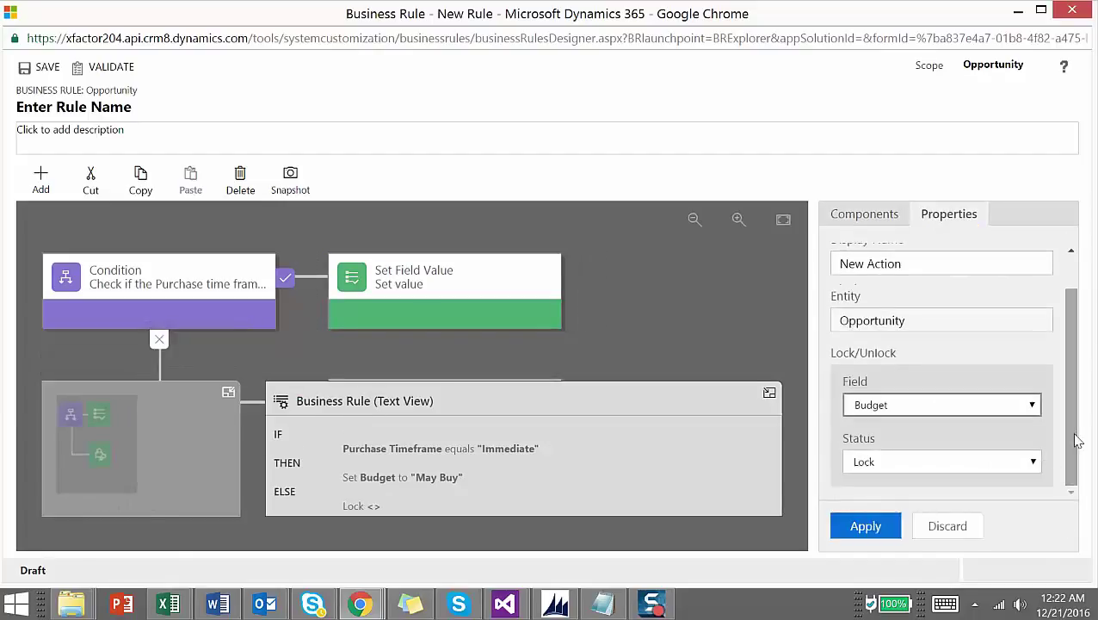
pyautogui.click(856, 527)
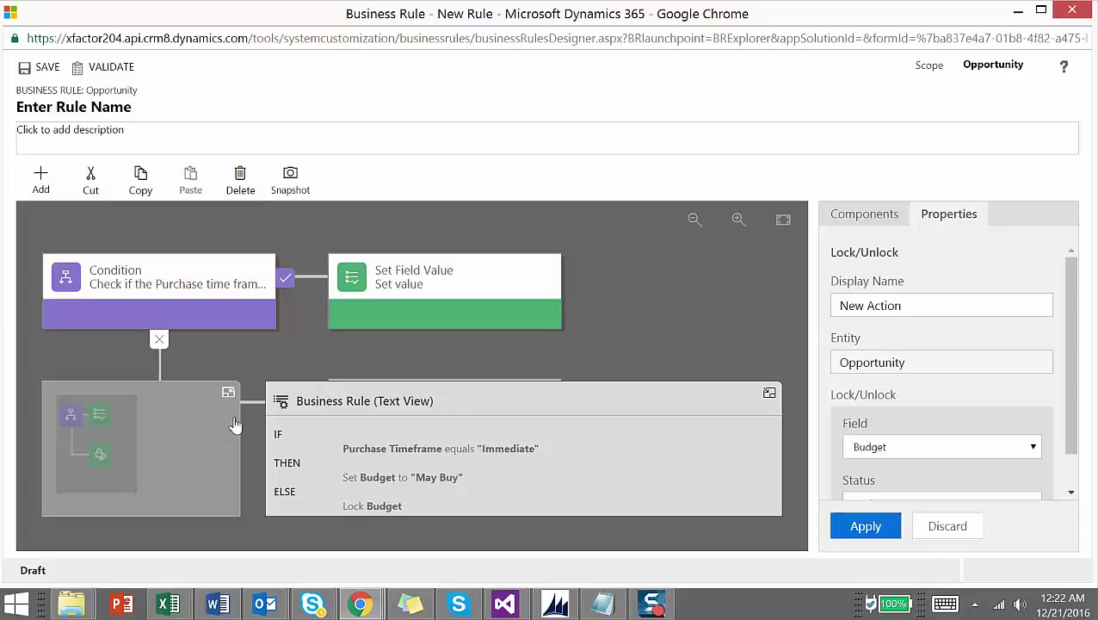
# Step: Collapse the minimap and the rule's text view, and select the Set Field Value action on the canvas
pyautogui.click(228, 392)
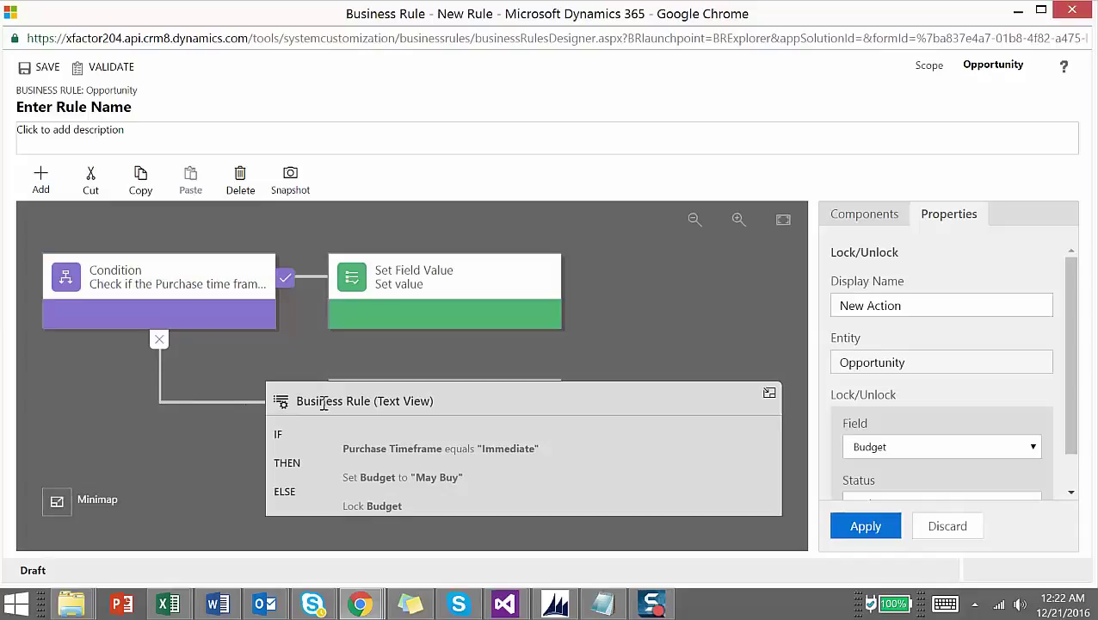
pyautogui.click(769, 396)
pyautogui.moveTo(360, 406); pyautogui.dragTo(292, 387)
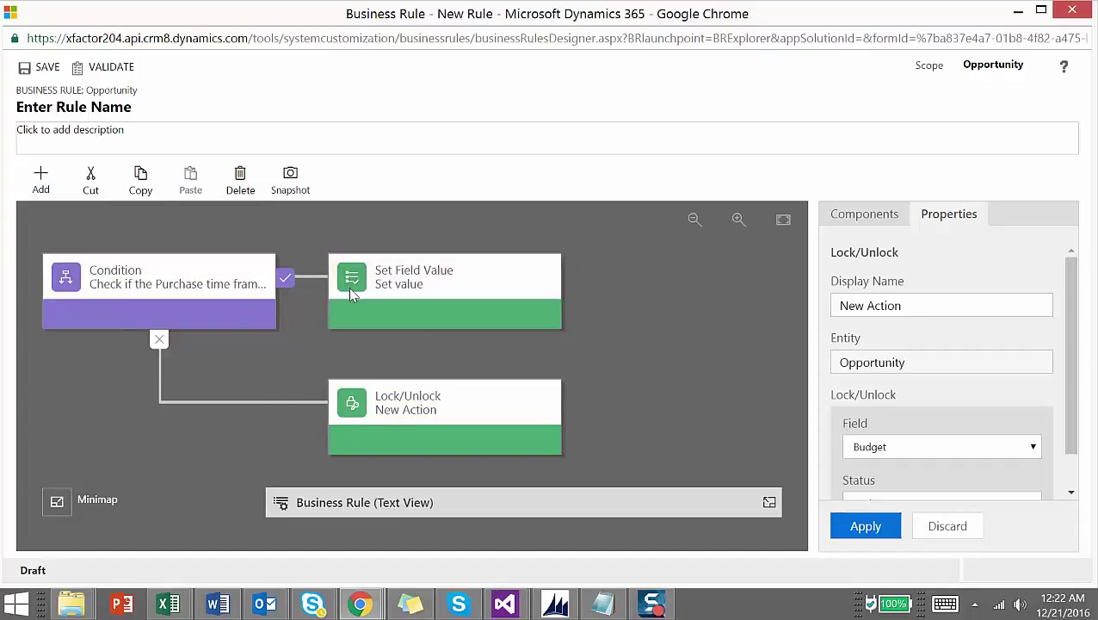
pyautogui.click(446, 281)
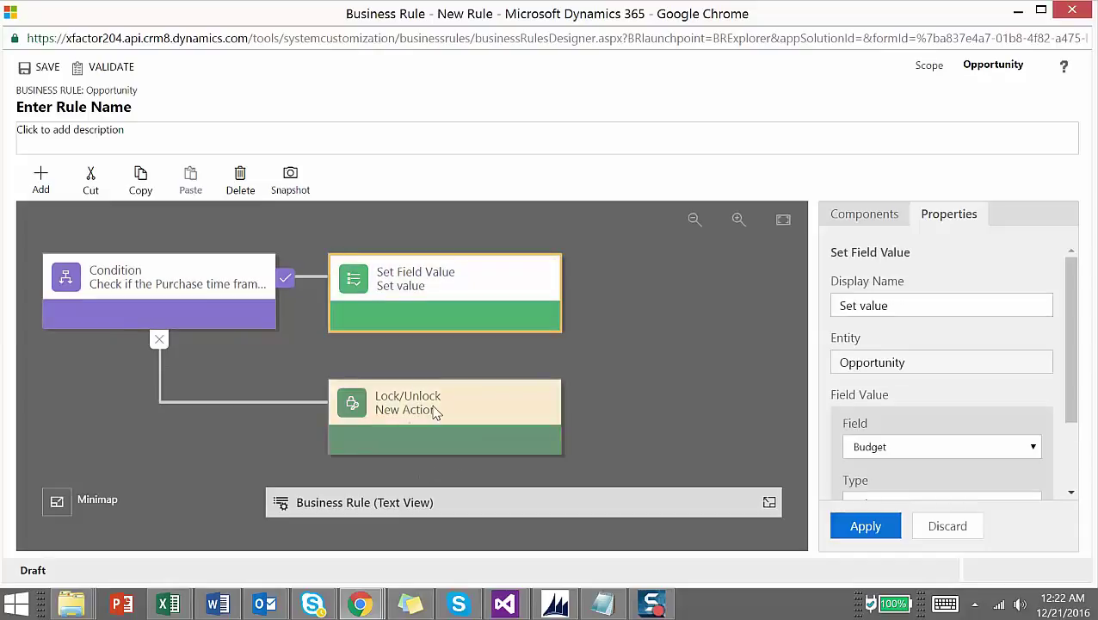
# Step: Name the rule "Sample Business rule", then validate and save it
pyautogui.click(143, 103)
pyautogui.write('Sample Business rule')
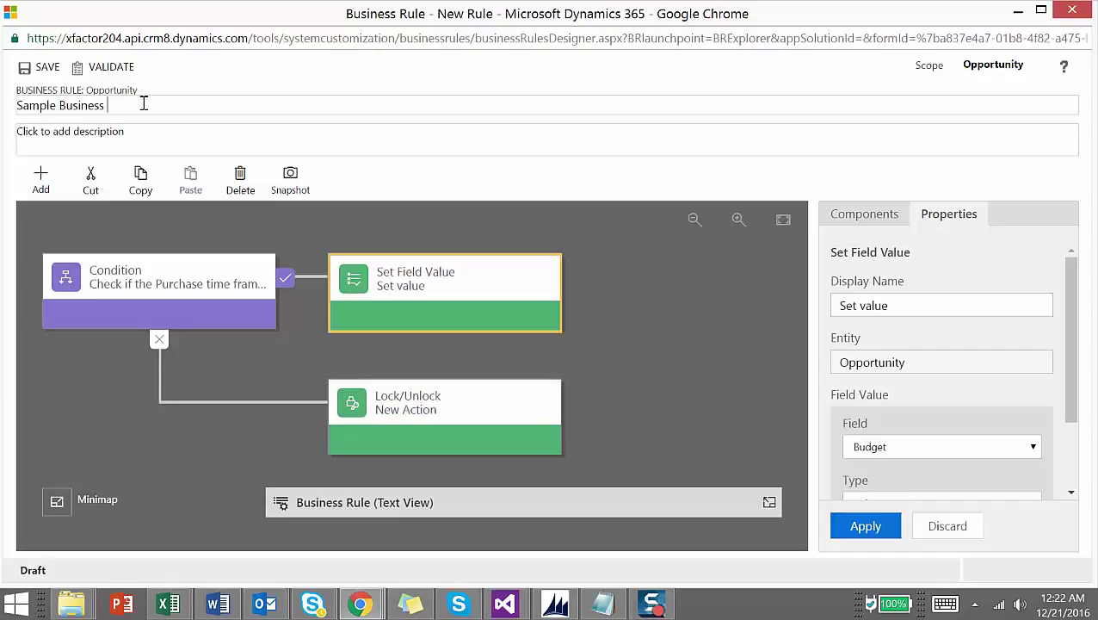
pyautogui.click(99, 70)
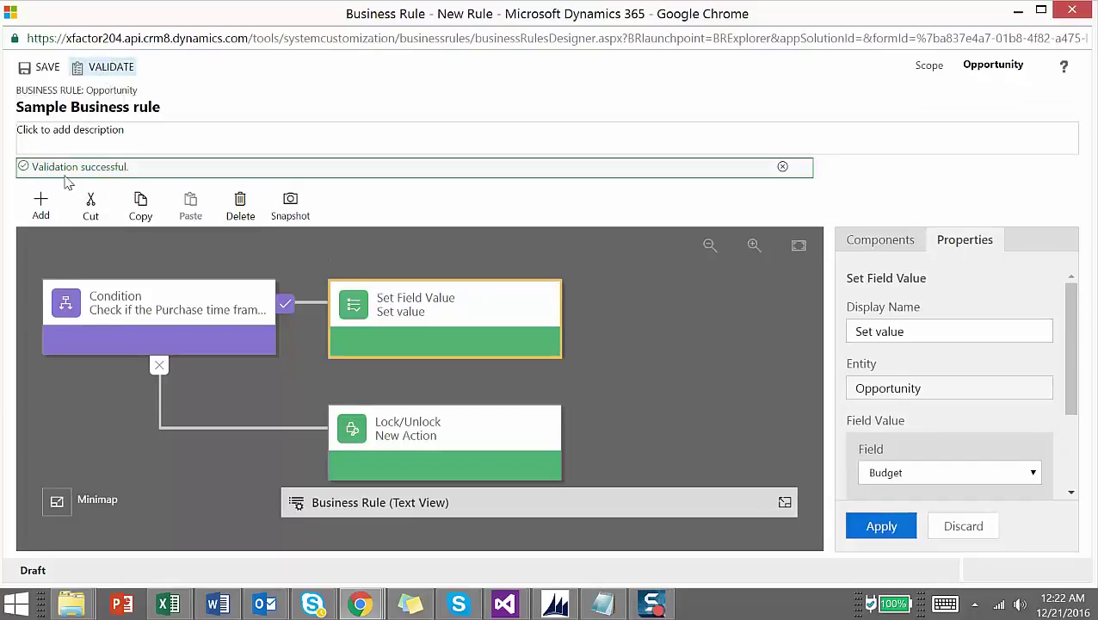
pyautogui.click(29, 72)
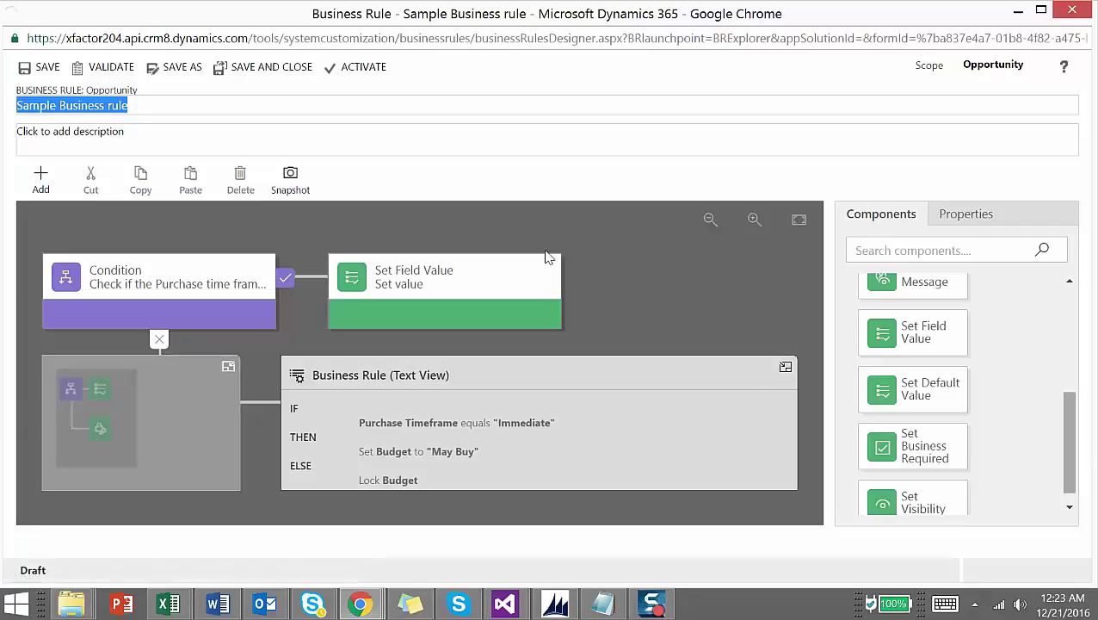
# Step: Activate the saved business rule and confirm the process activation
pyautogui.click(363, 67)
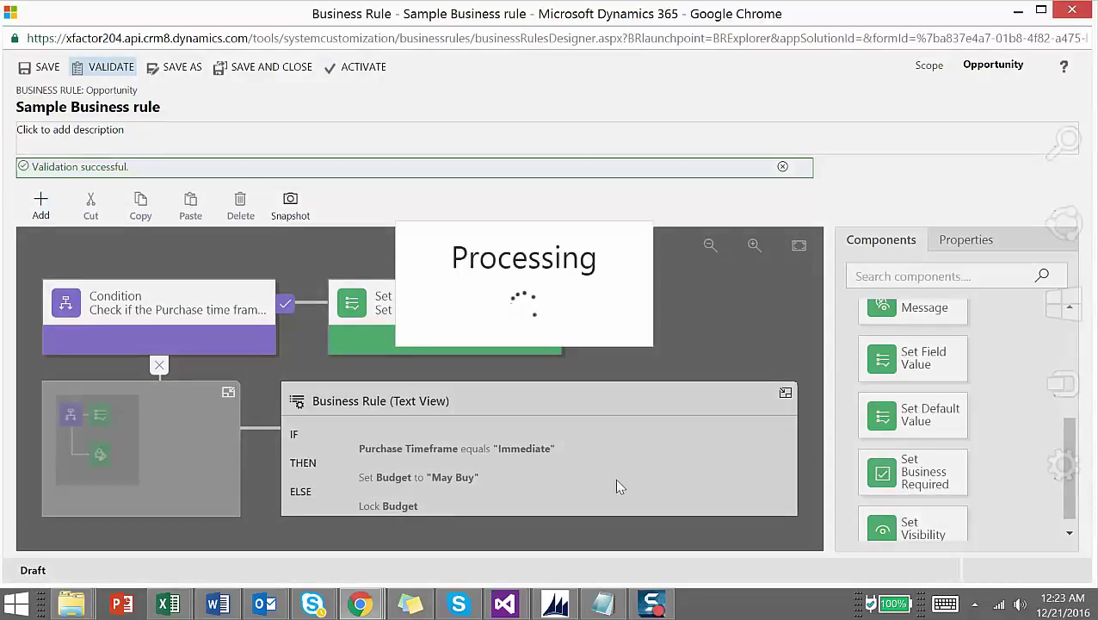
pyautogui.moveTo(361, 601)
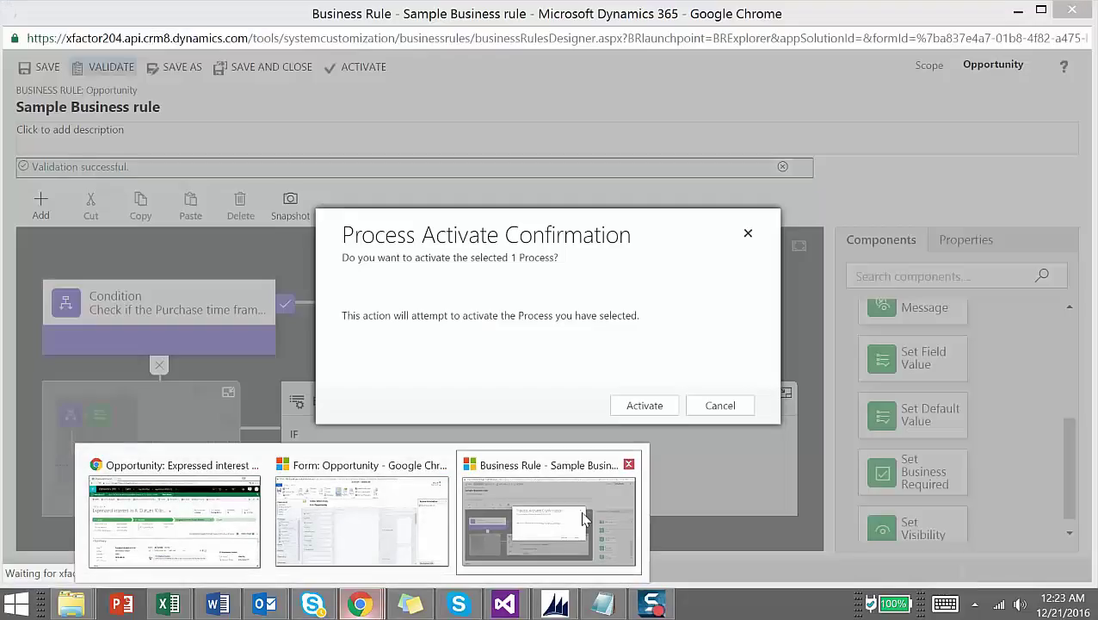
pyautogui.click(643, 405)
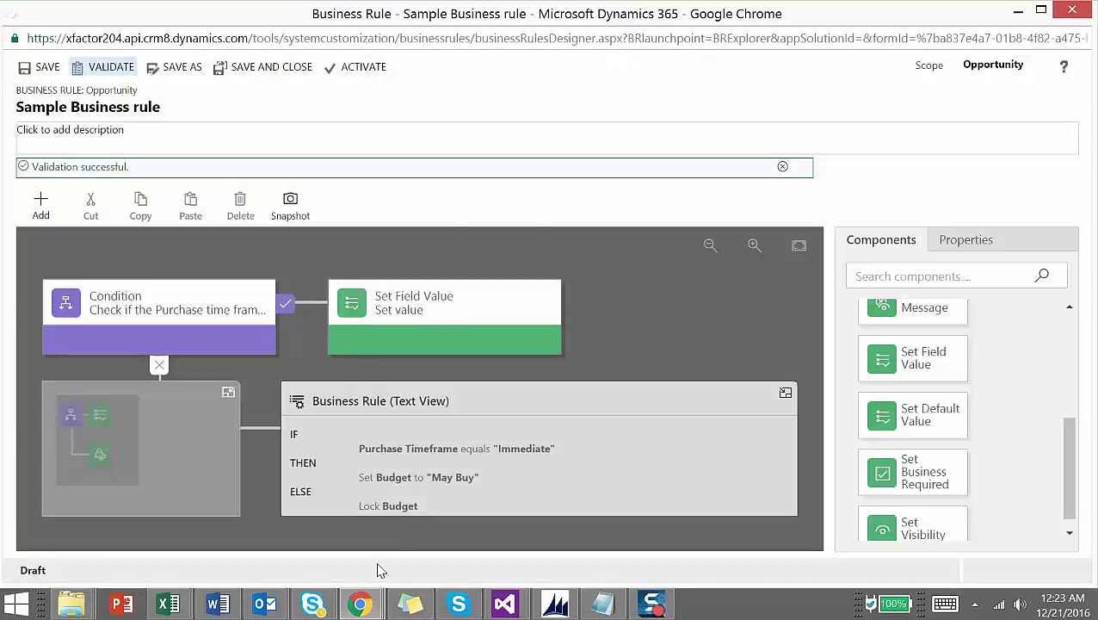
# Step: Switch to the opportunity record's window and open the store for getting more apps
pyautogui.moveTo(360, 601)
pyautogui.click(177, 513)
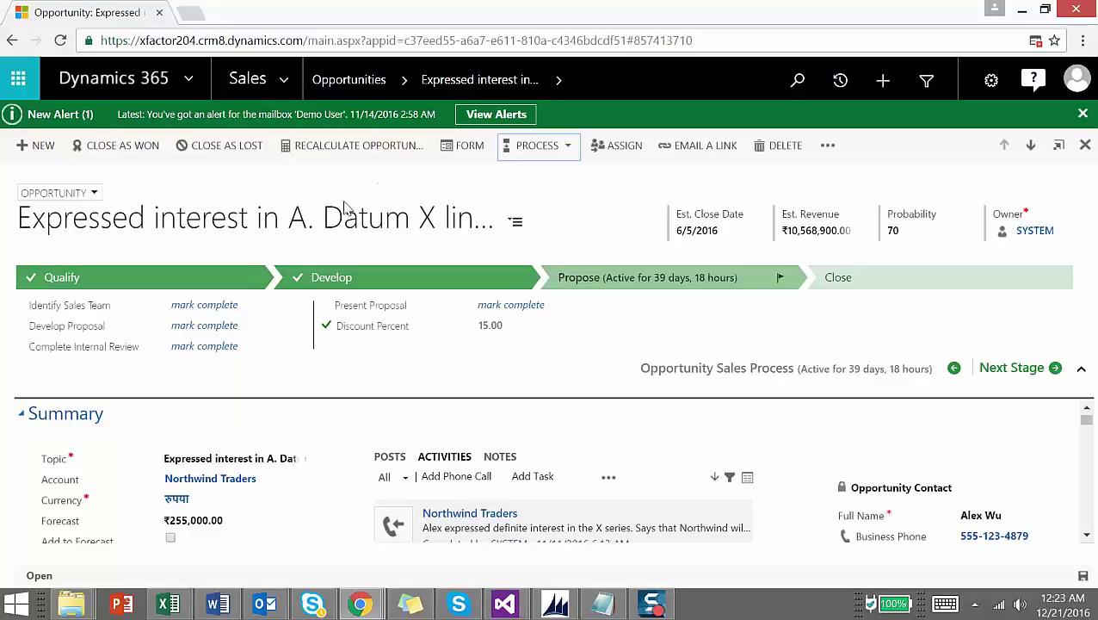
pyautogui.click(56, 77)
pyautogui.click(194, 82)
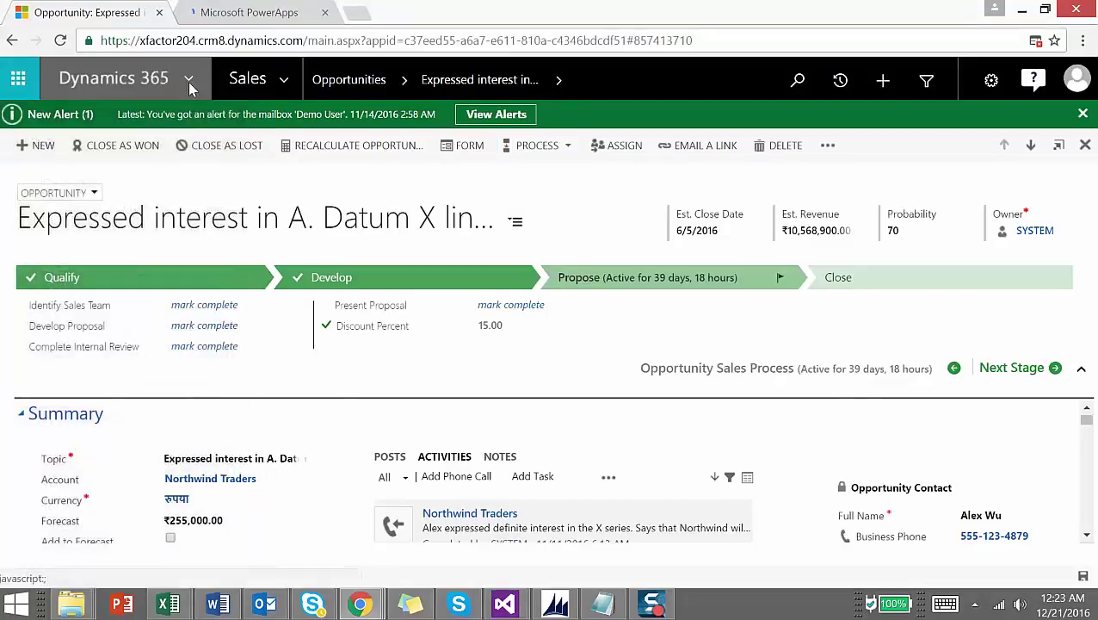
pyautogui.click(189, 82)
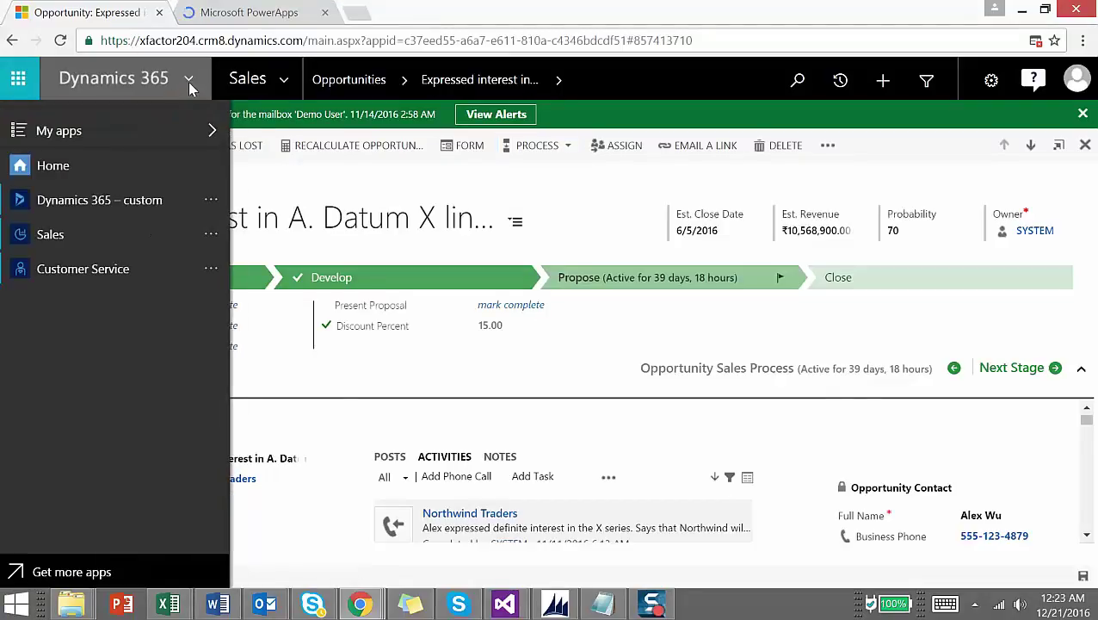
pyautogui.click(85, 575)
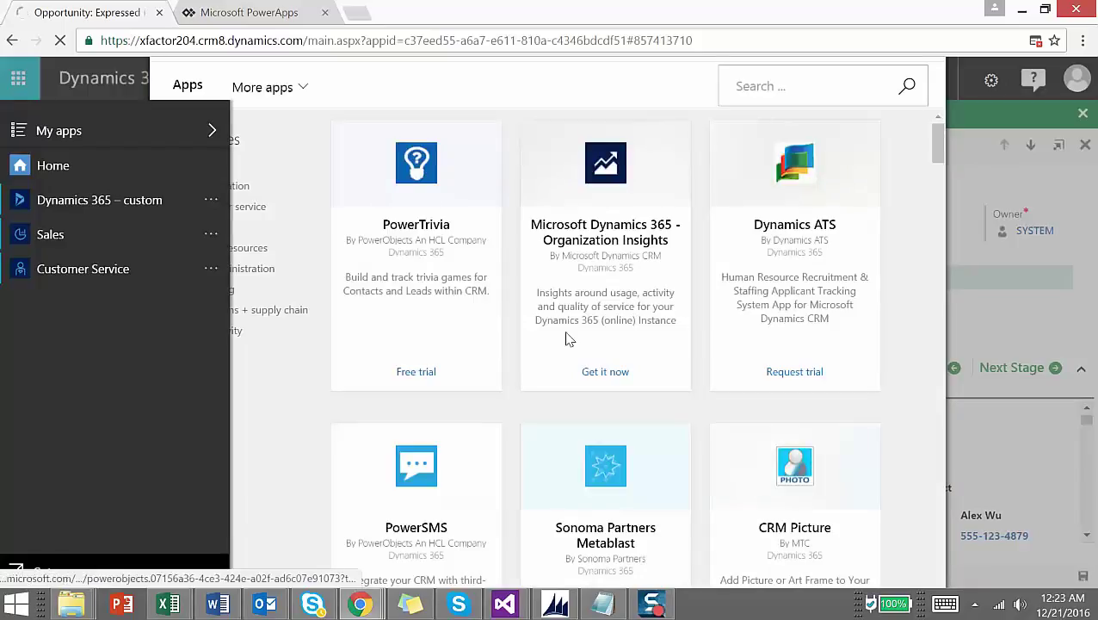
# Step: Look through the list of own apps and search the embedded app store for "operations"
pyautogui.click(785, 91)
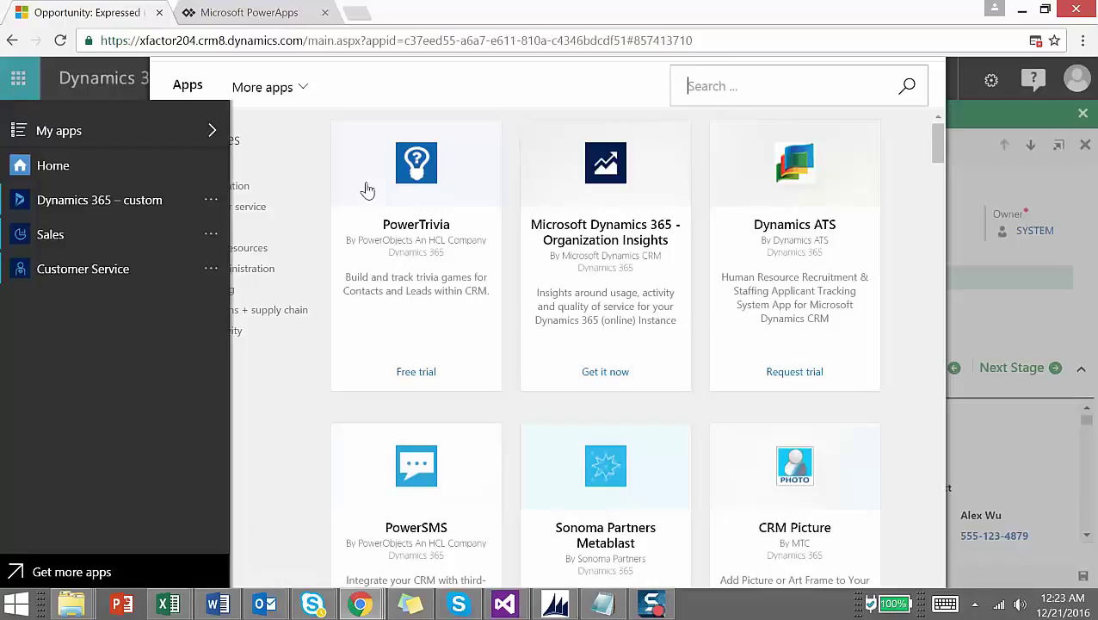
pyautogui.click(216, 133)
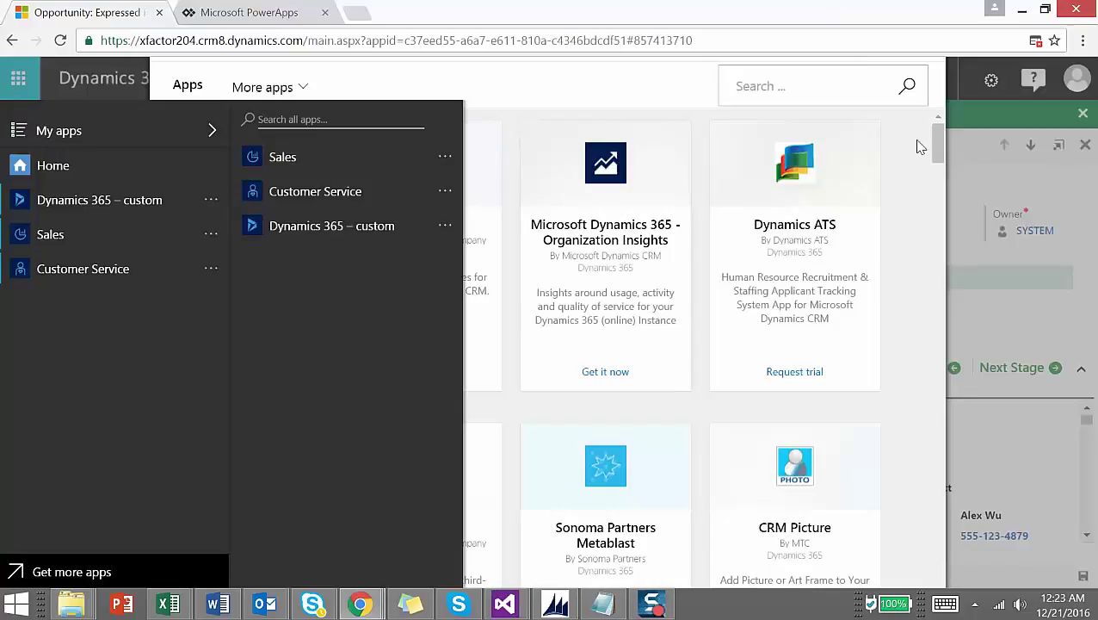
pyautogui.click(767, 85)
pyautogui.click(604, 87)
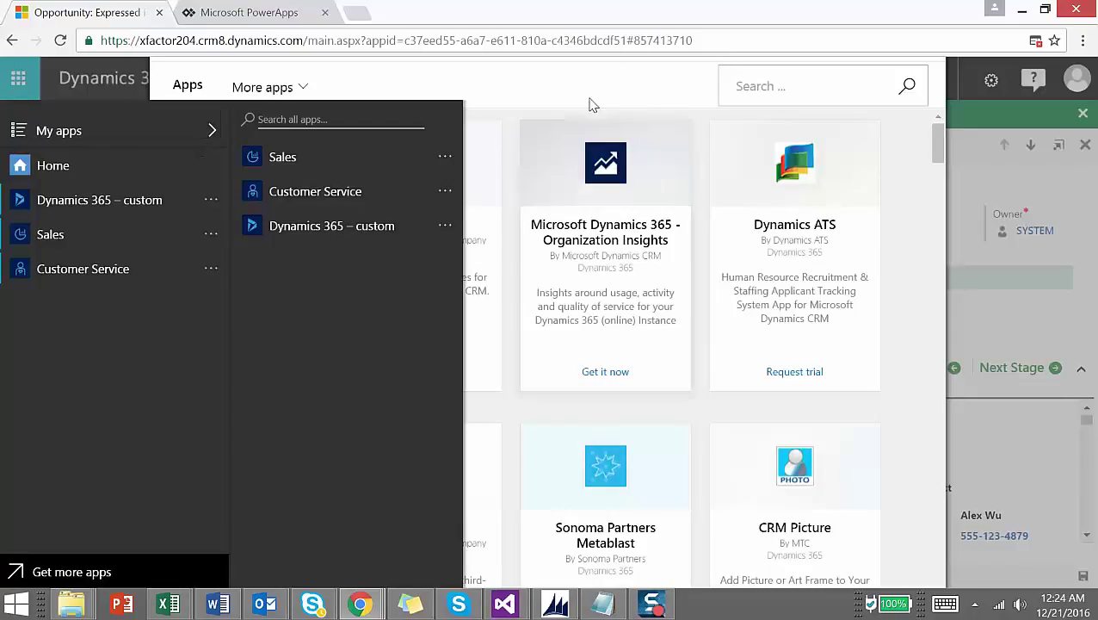
pyautogui.click(1046, 8)
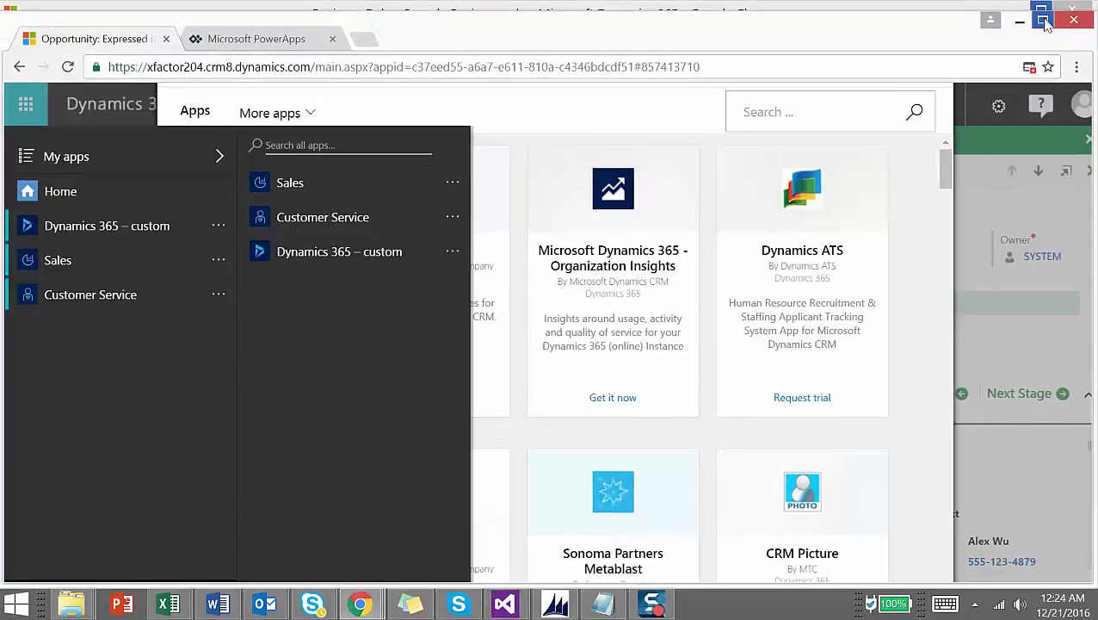
pyautogui.click(1045, 10)
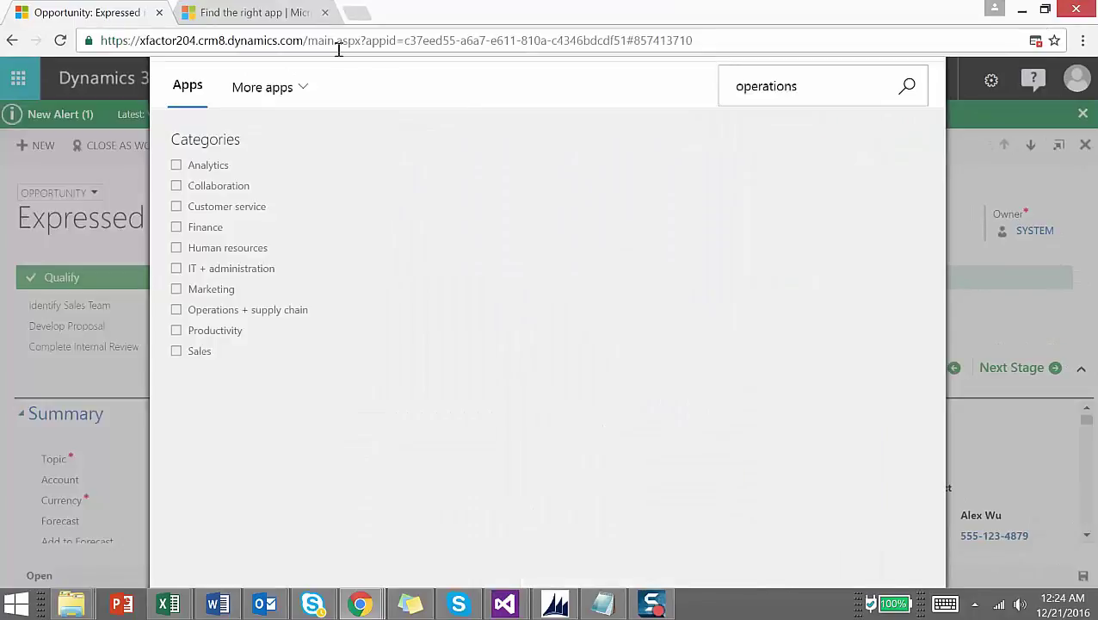
# Step: On the AppSource page, narrow the Dynamics 365 product filter to Operations only
pyautogui.click(213, 9)
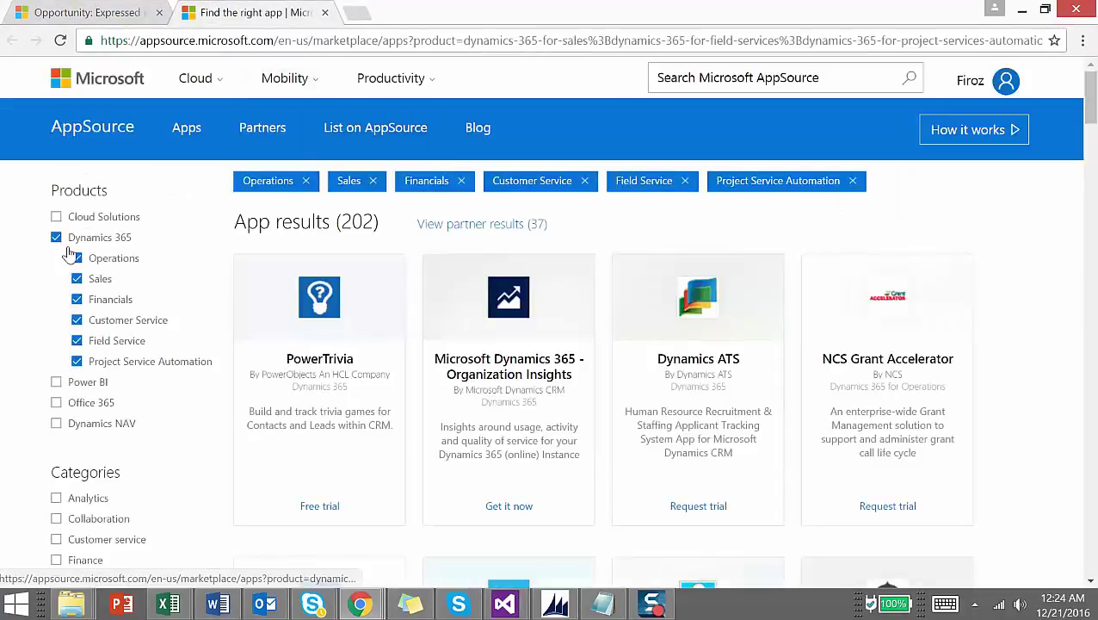
pyautogui.click(77, 279)
pyautogui.click(77, 300)
pyautogui.click(78, 320)
pyautogui.click(77, 341)
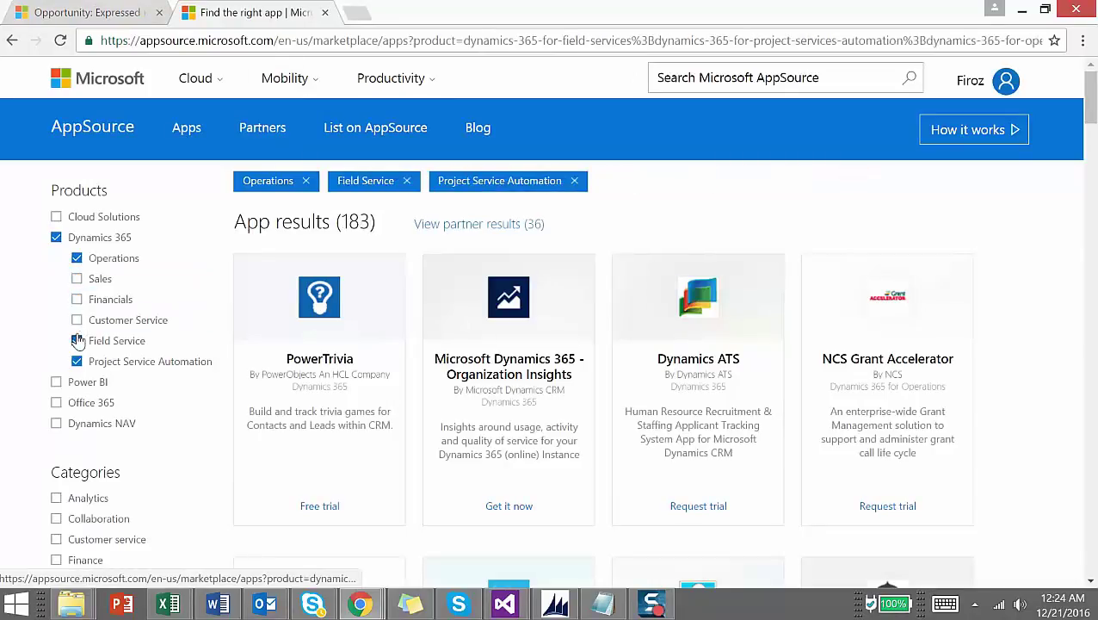
pyautogui.click(78, 361)
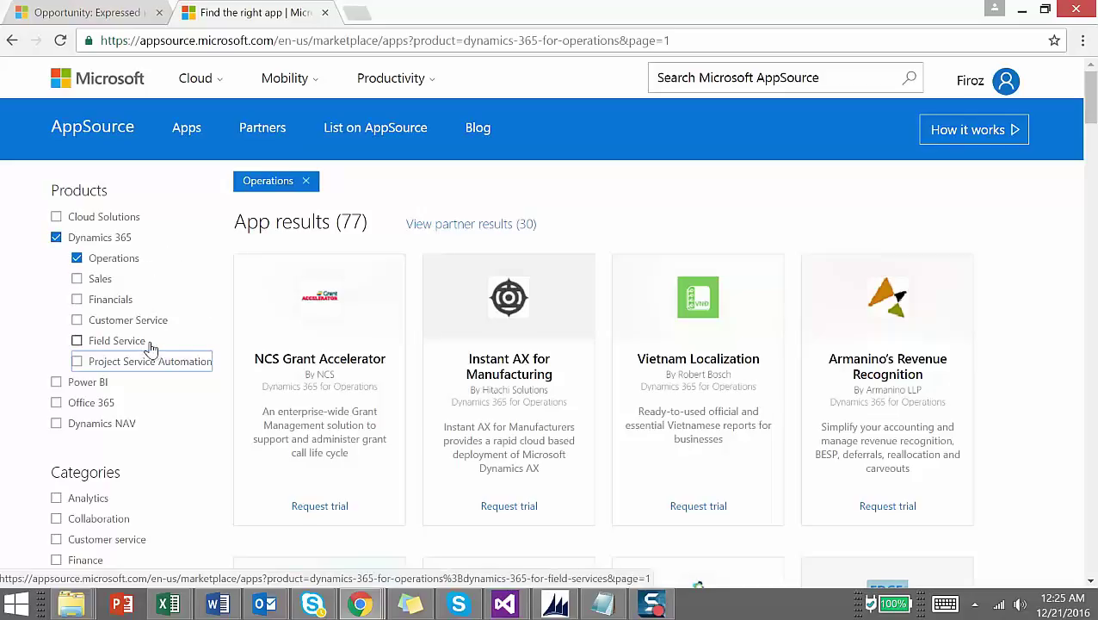
pyautogui.click(181, 368)
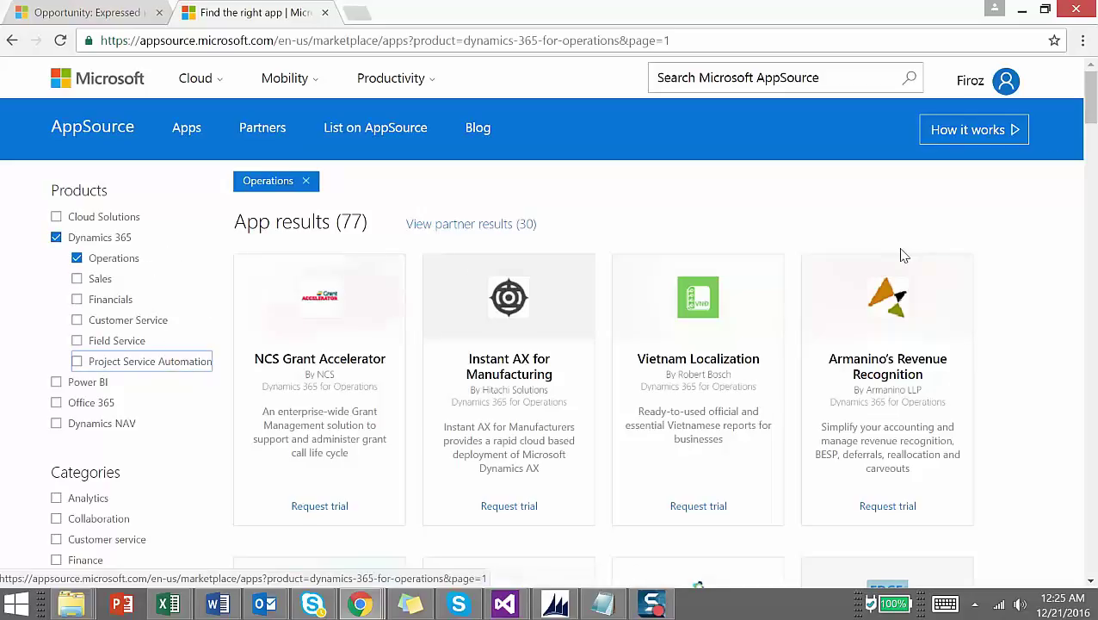
# Step: Search AppSource for "dynamics 365 for operations"
pyautogui.moveTo(1090, 116); pyautogui.dragTo(1040, 71)
pyautogui.click(1096, 79)
pyautogui.click(759, 81)
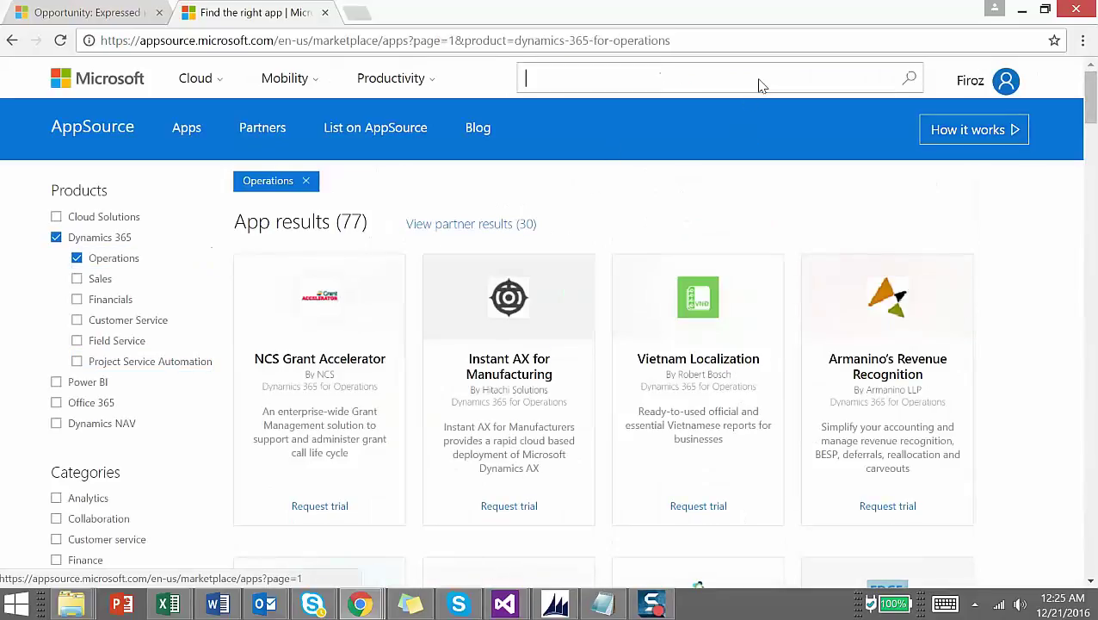
pyautogui.write('dynamics')
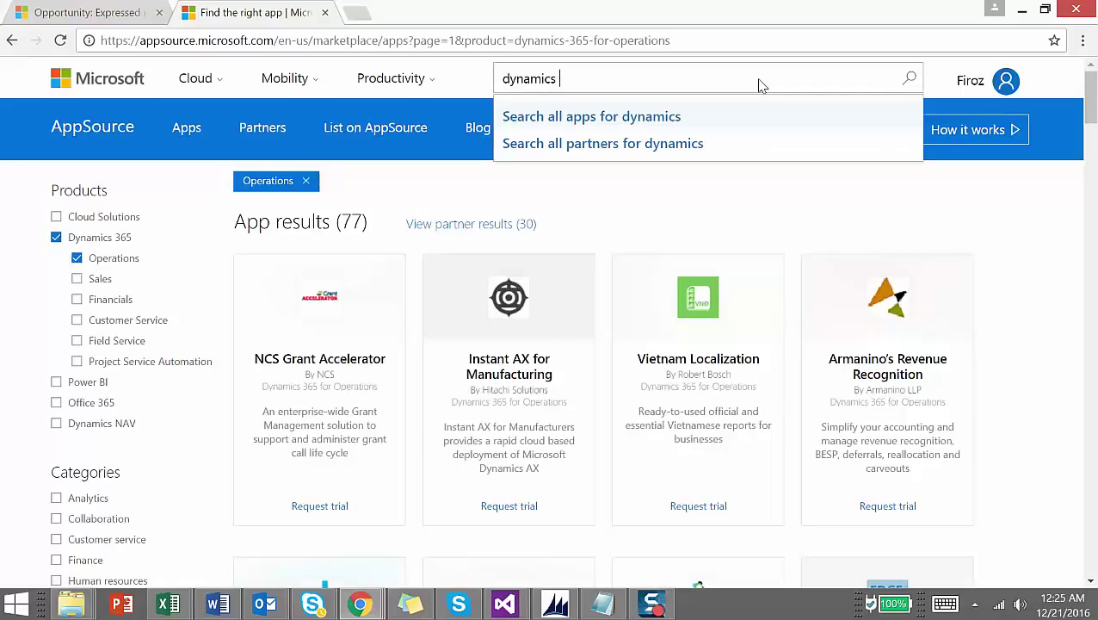
pyautogui.write(' 365 for operatinos')
pyautogui.press('BackSpace')
pyautogui.press('BackSpace')
pyautogui.press('BackSpace')
pyautogui.write('ons')
pyautogui.press('Return')
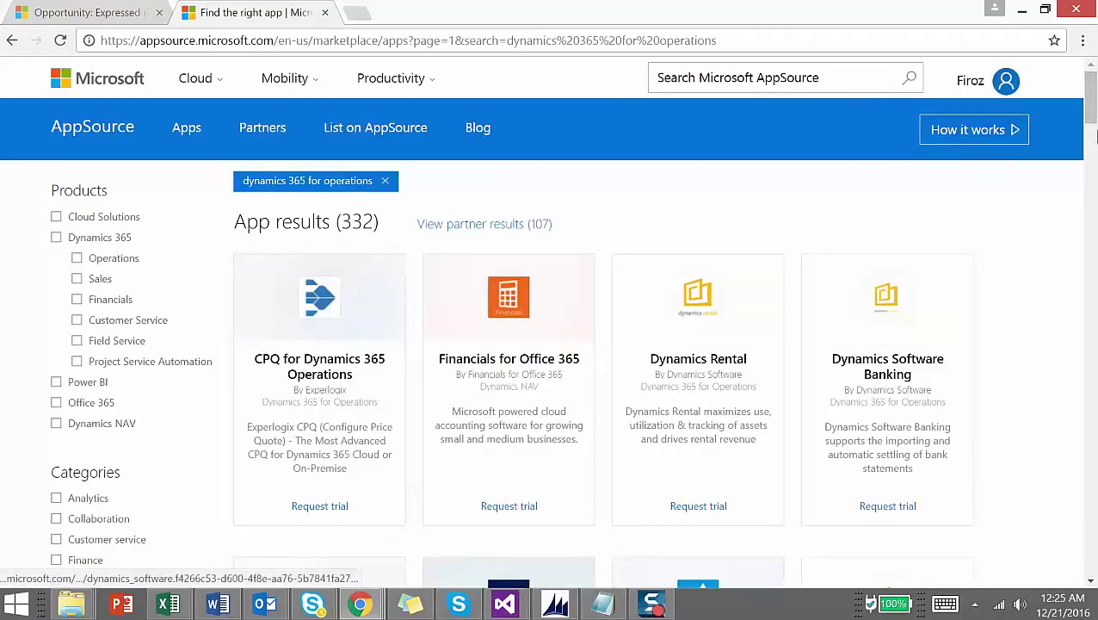
# Step: Open the Dynamics 365 Field Service app from the results and start its free trial
pyautogui.moveTo(1091, 118); pyautogui.dragTo(1066, 261)
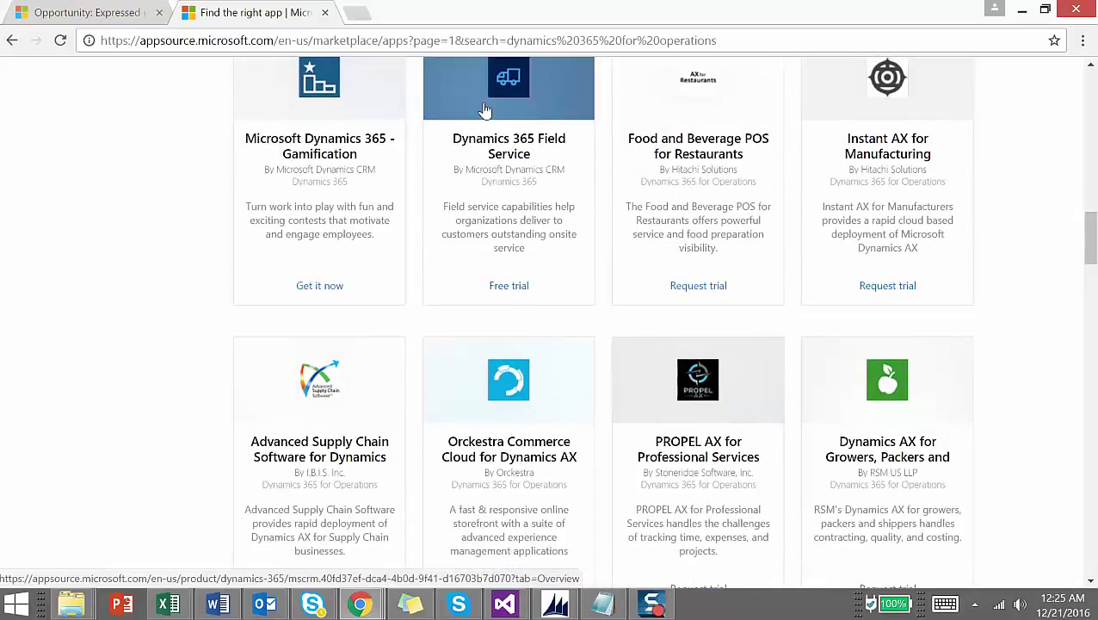
pyautogui.click(528, 105)
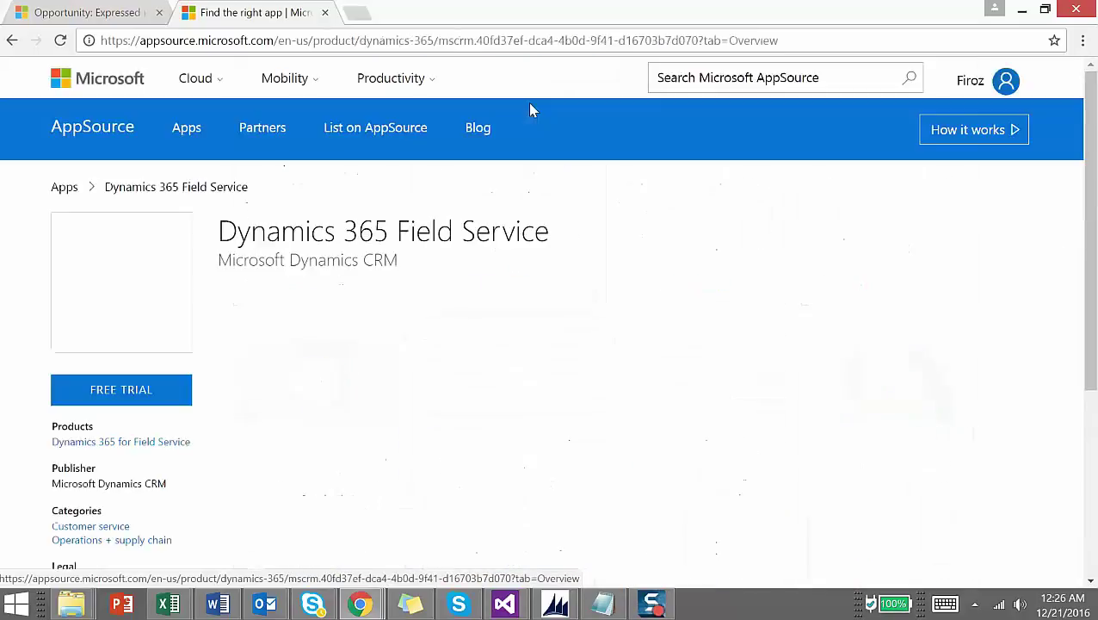
pyautogui.click(114, 400)
pyautogui.click(664, 438)
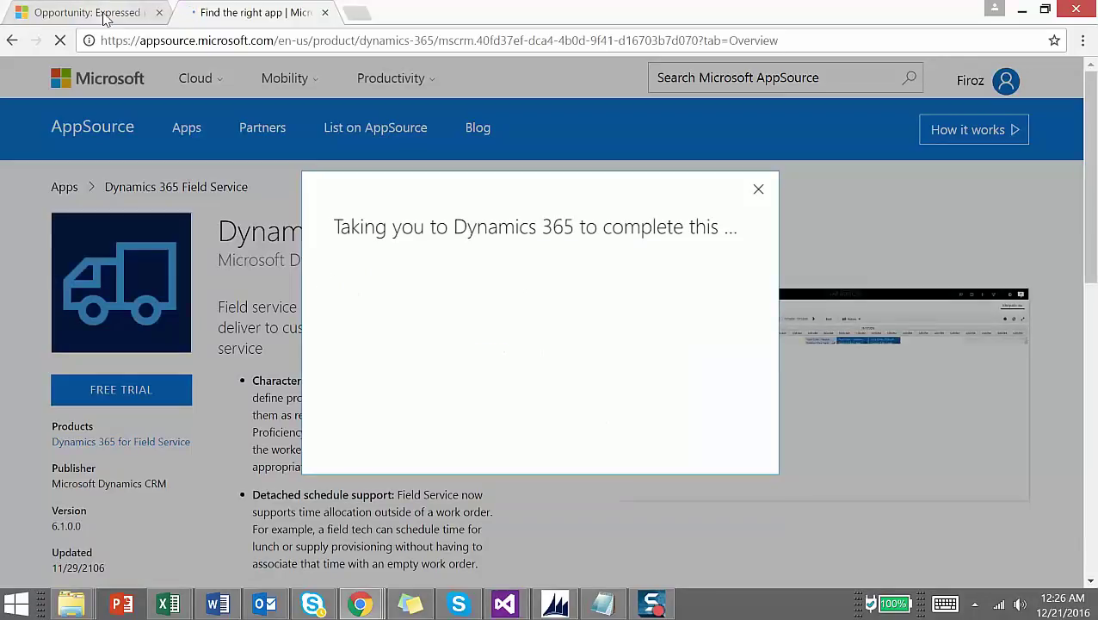
# Step: Check which Dynamics 365 organizations are offered for adding the Field Service application
pyautogui.scroll(2, 1070, 353)
pyautogui.scroll(2, 1076, 310)
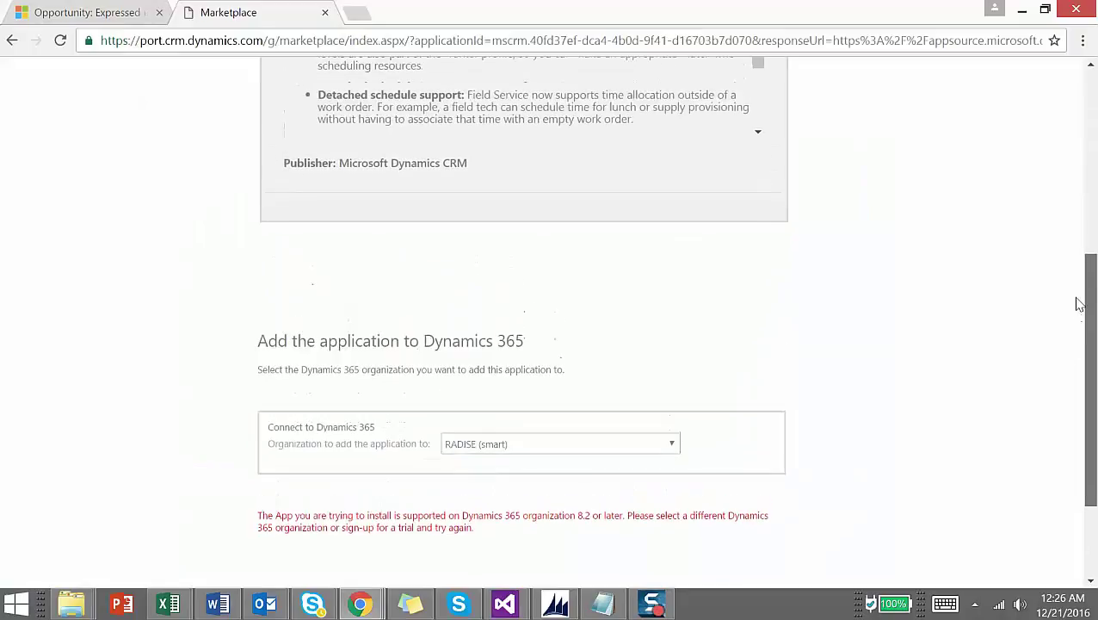
pyautogui.click(531, 456)
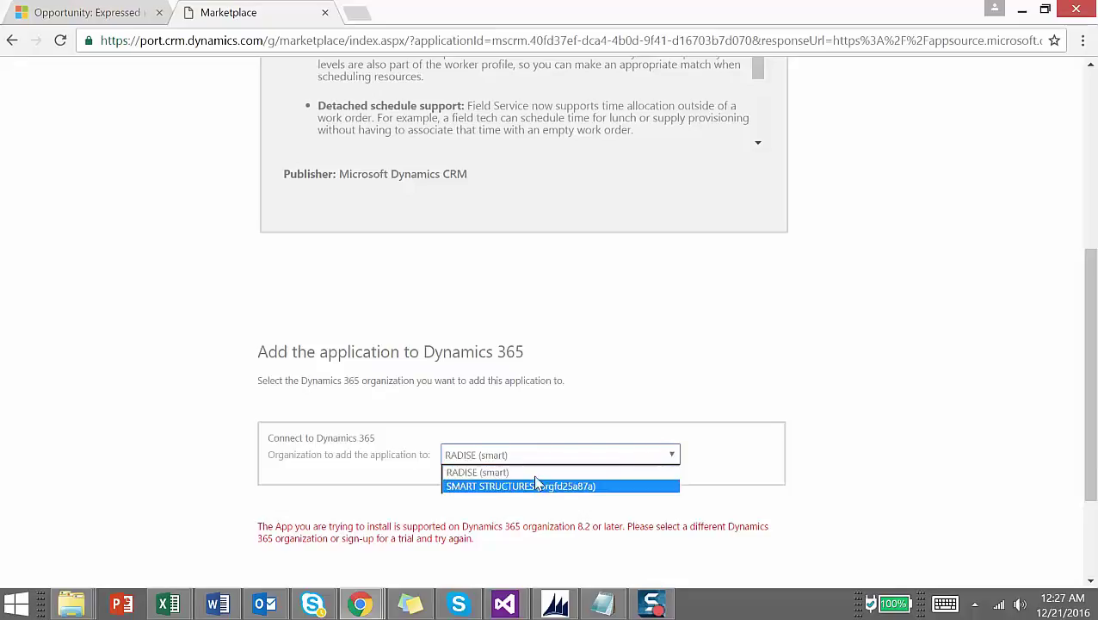
pyautogui.click(591, 429)
pyautogui.moveTo(1091, 347); pyautogui.dragTo(1069, 220)
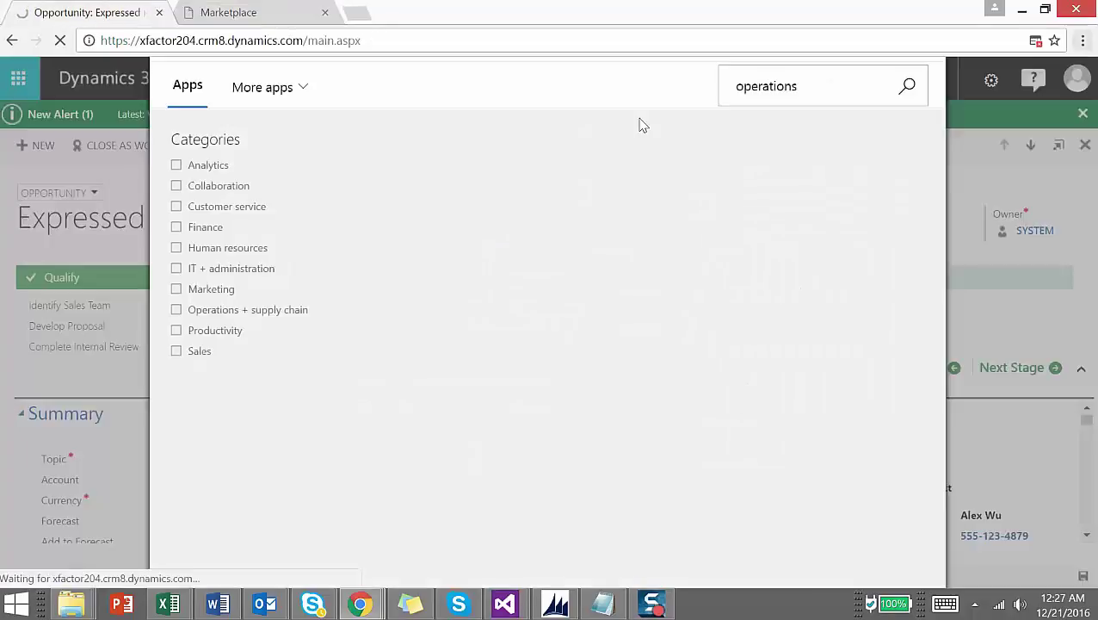